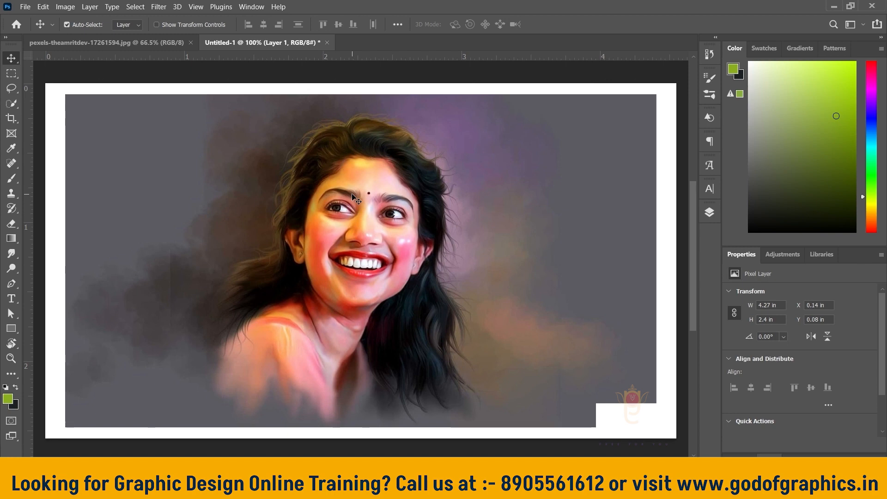
click(15, 184)
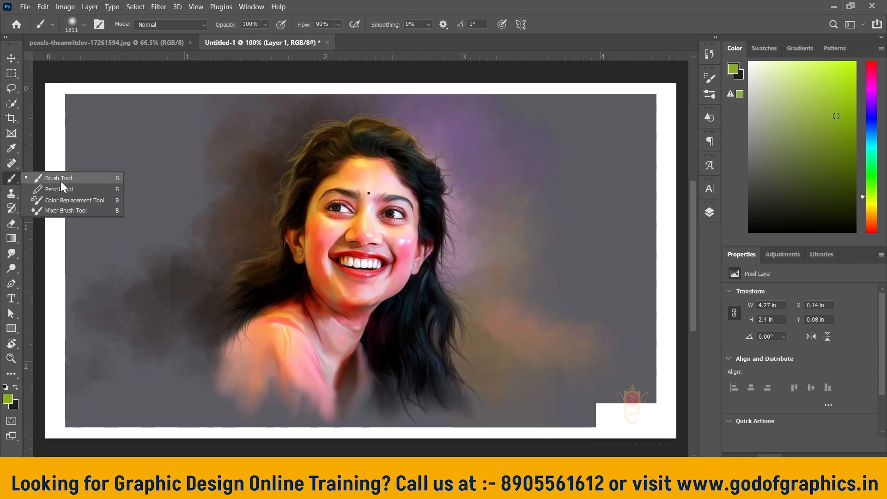
click(14, 250)
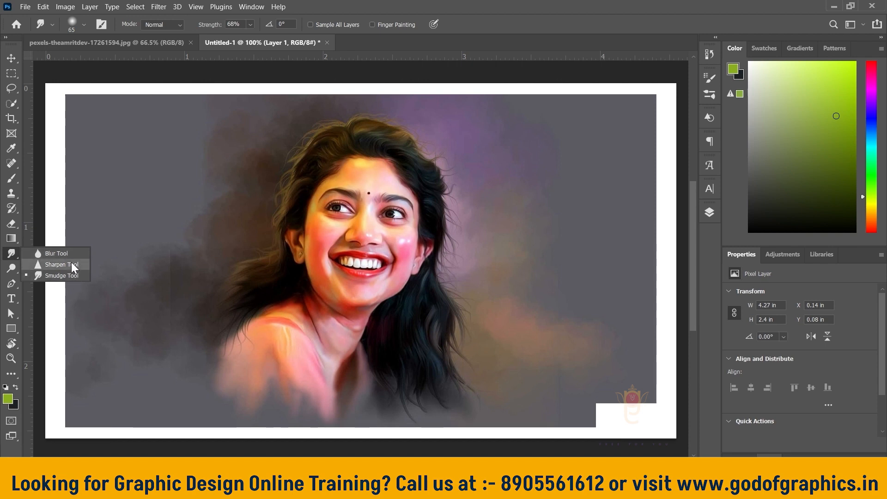
click(18, 56)
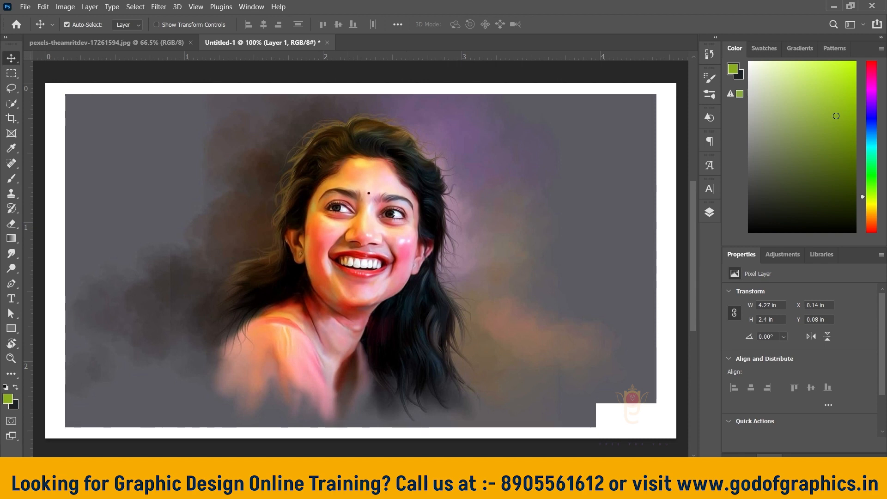
- Switch to Chrome and open the website godofgraphics.in
click(344, 488)
click(327, 35)
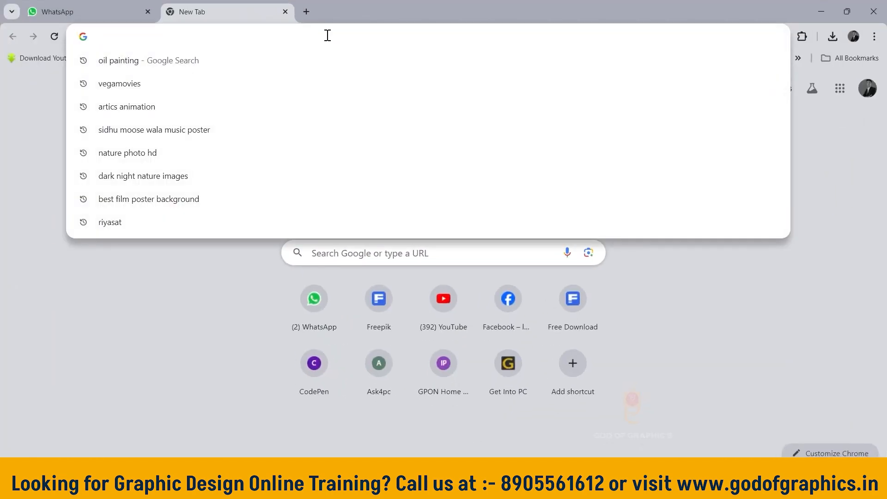
text(godofgr)
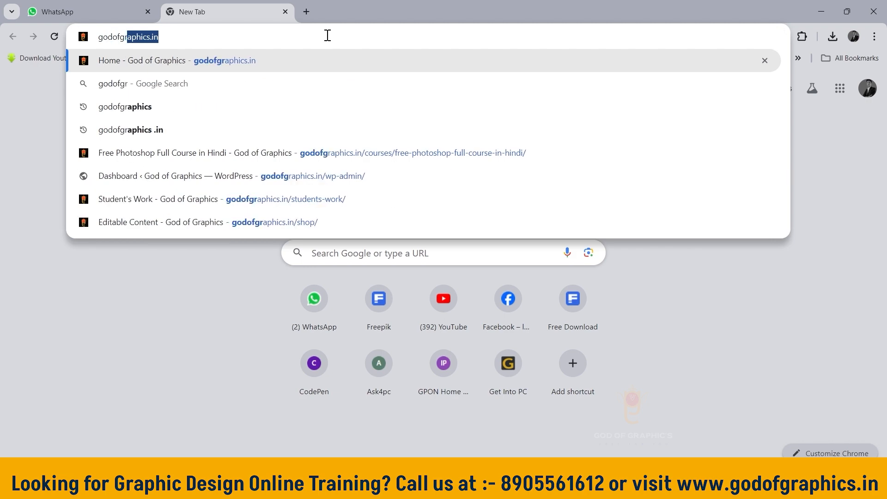
text(aphics.in)
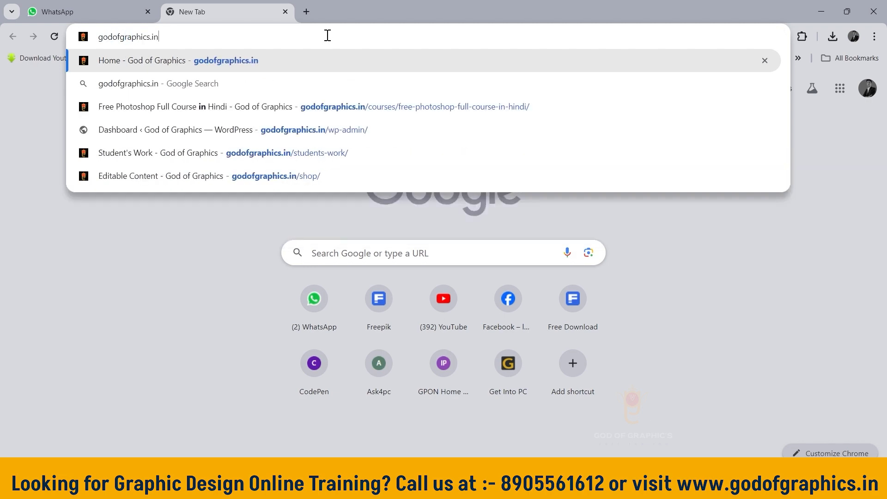
key(Return)
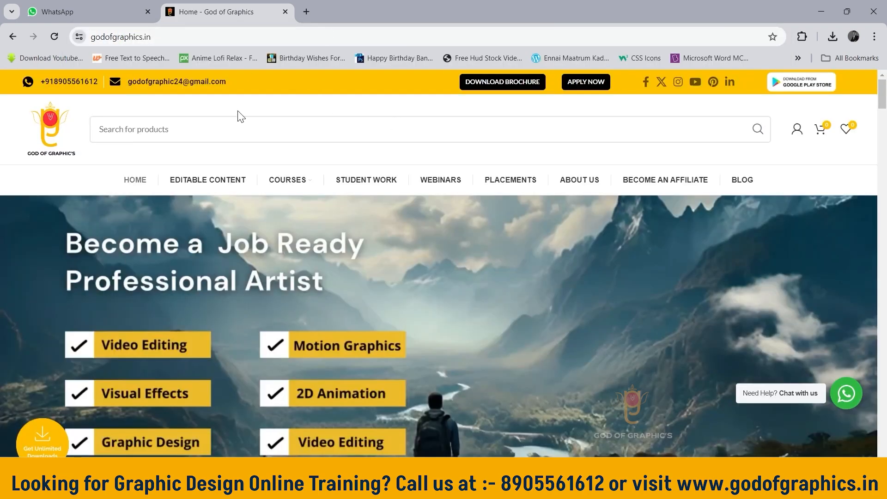
- Open the site's editable content and filter the products by the Brushes category
click(224, 181)
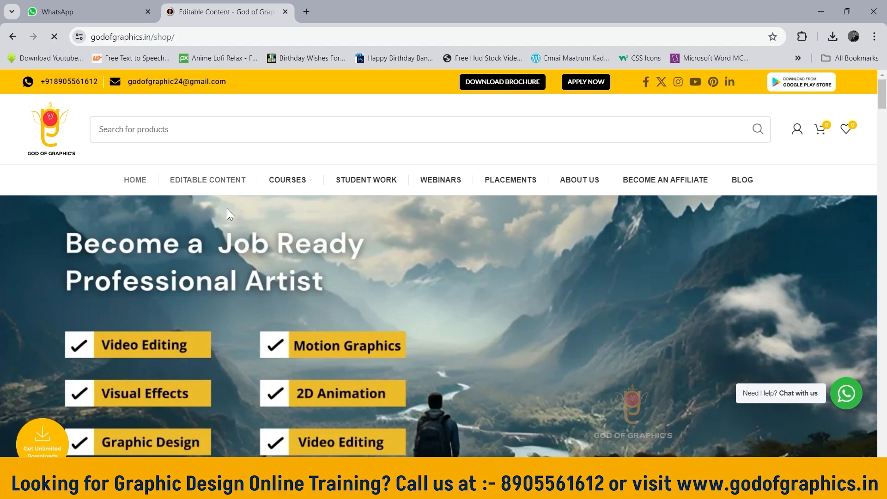
scroll(231, 208, down, 4)
scroll(172, 238, down, 3)
click(176, 213)
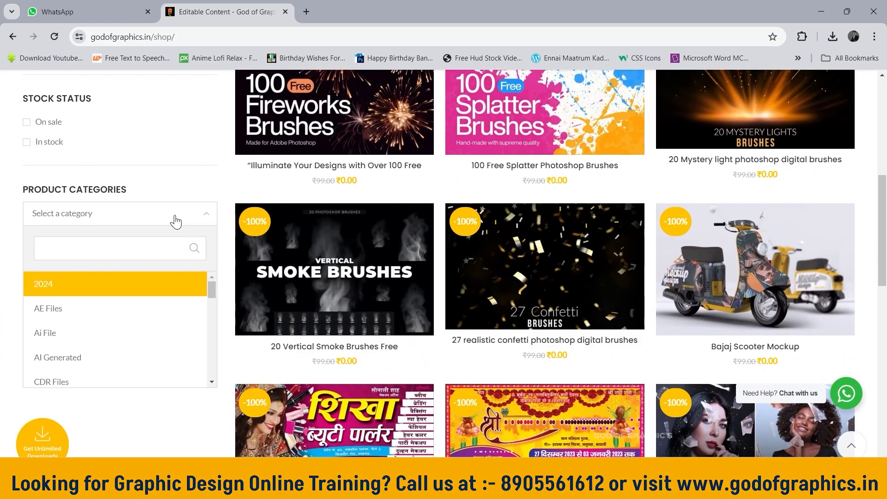
text(brush)
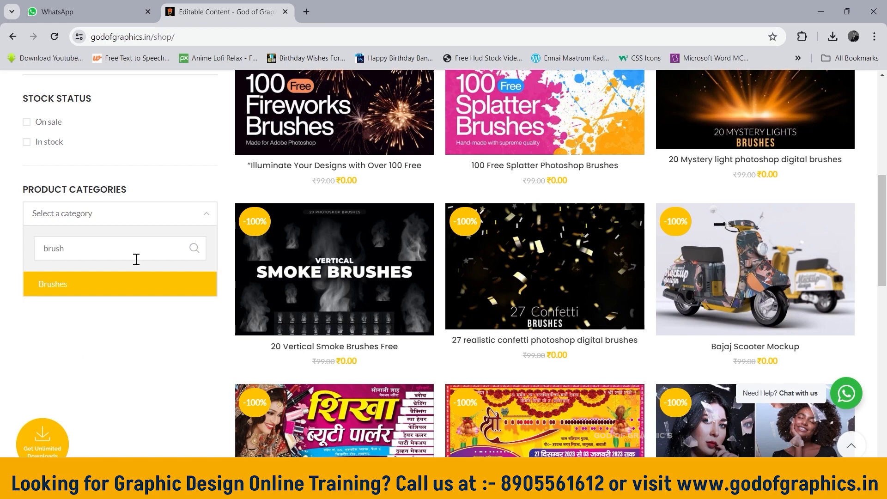
click(144, 284)
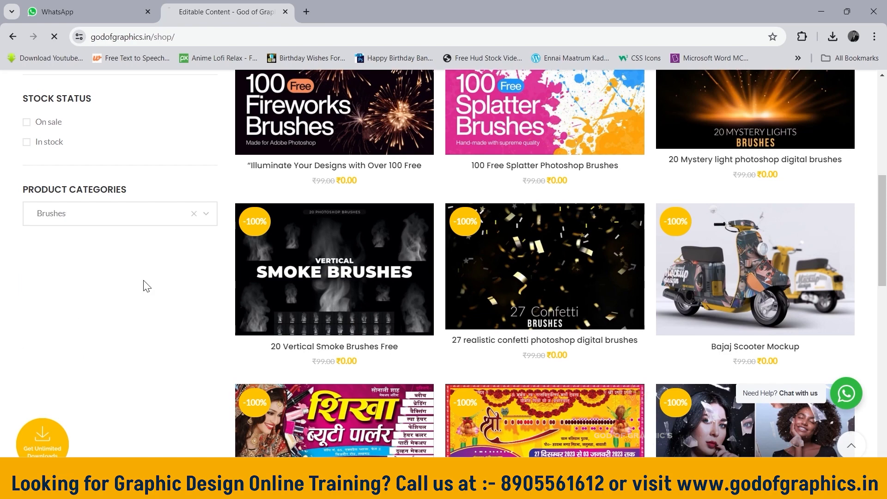
- Find the Oil Painting Photoshop Brush among the brush products, and switch back to Photoshop
scroll(562, 229, down, 13)
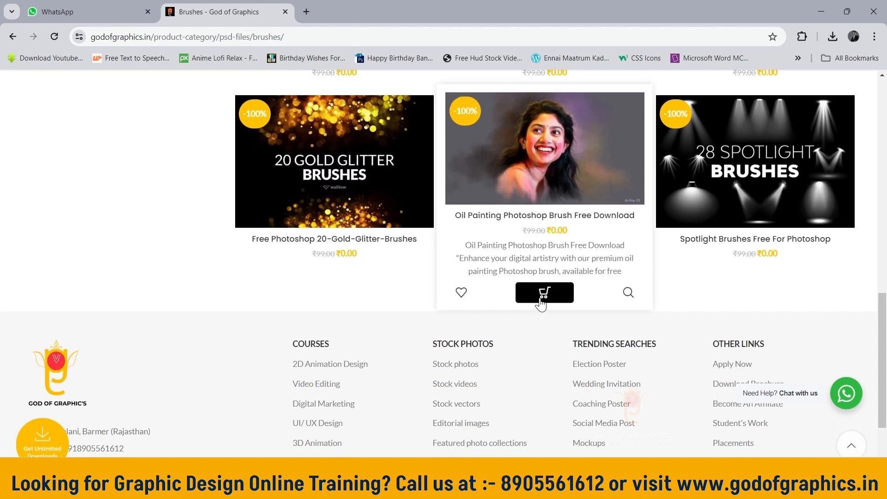
scroll(532, 209, up, 1)
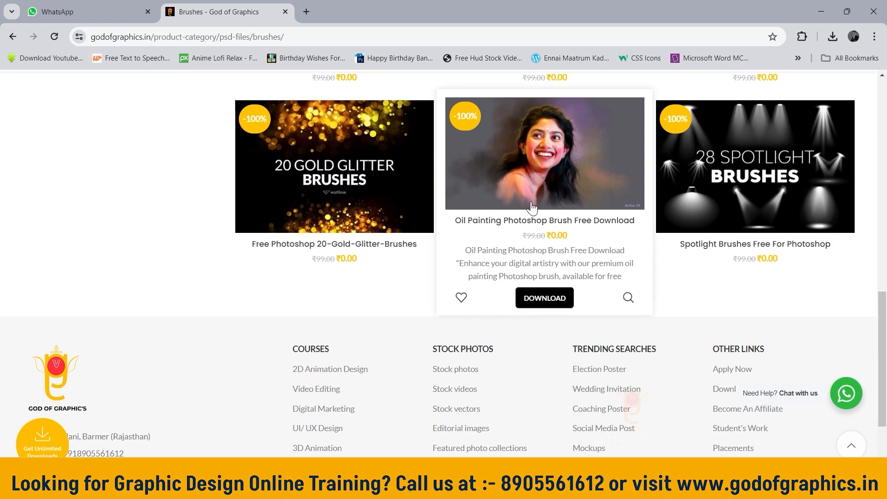
scroll(532, 208, up, 7)
click(818, 11)
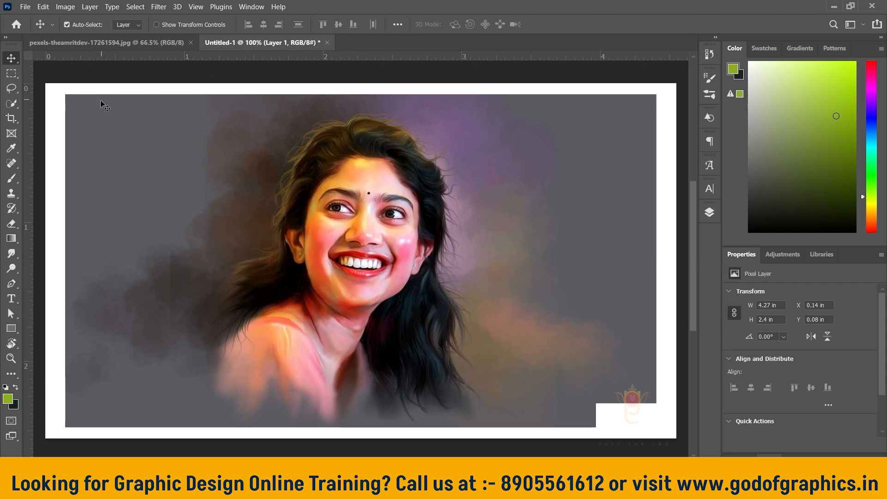
drag(16, 254, 51, 254)
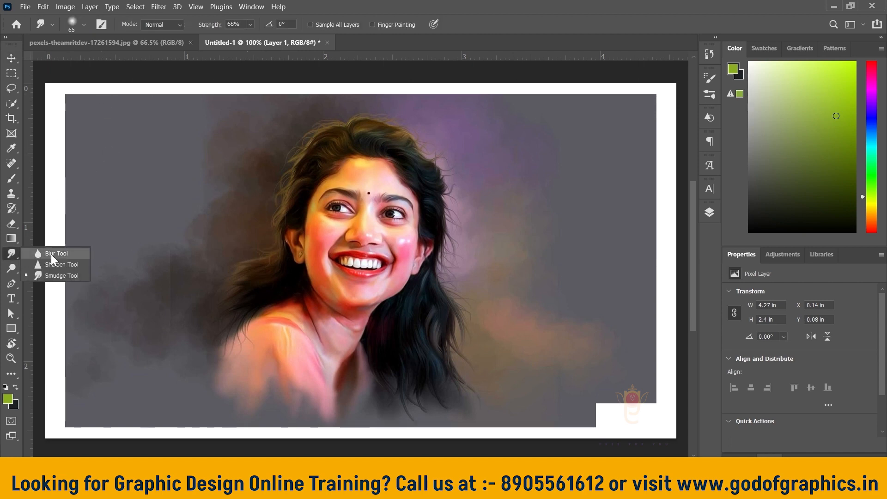
click(65, 276)
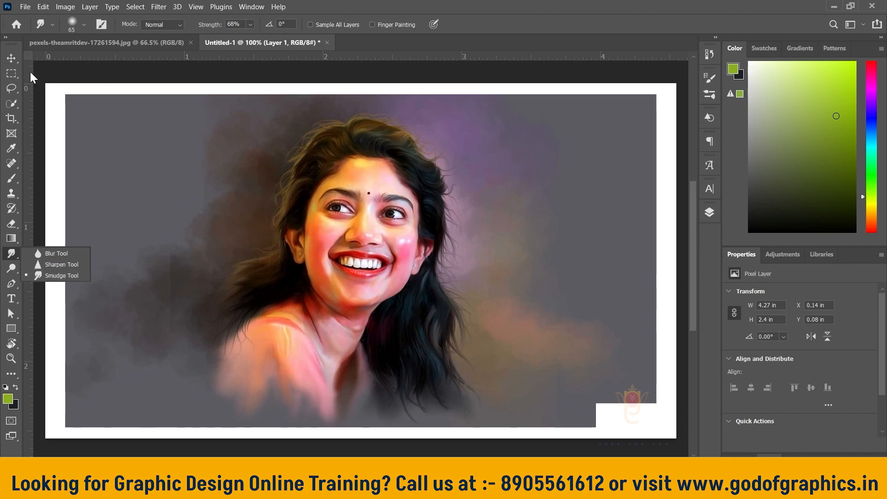
click(9, 59)
- Bring the couple's wedding photo document to the front and activate the Blur tool
click(84, 45)
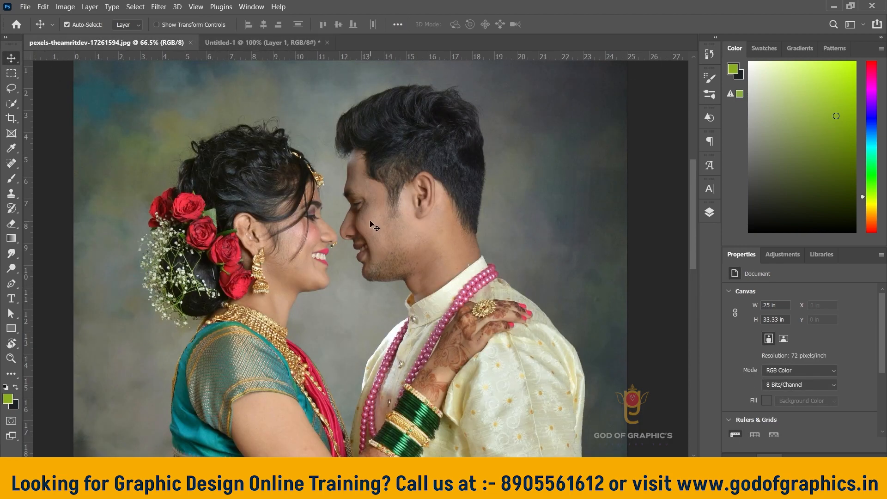
scroll(282, 219, up, 2)
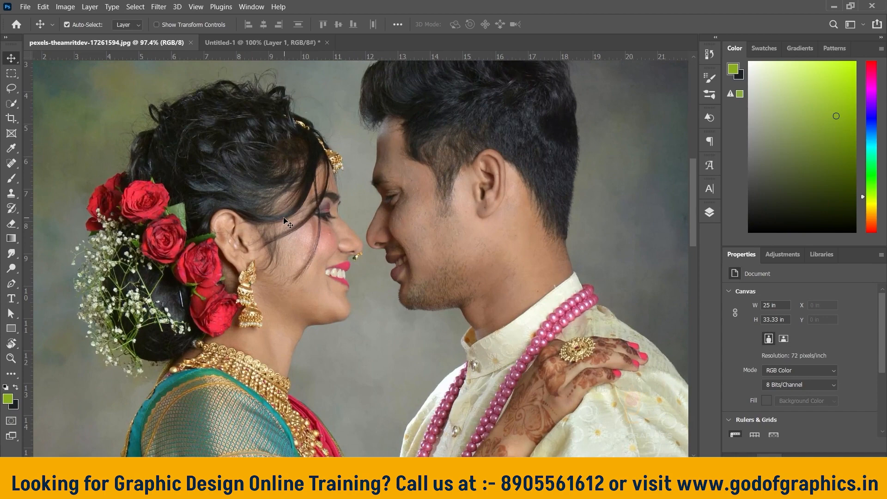
click(11, 253)
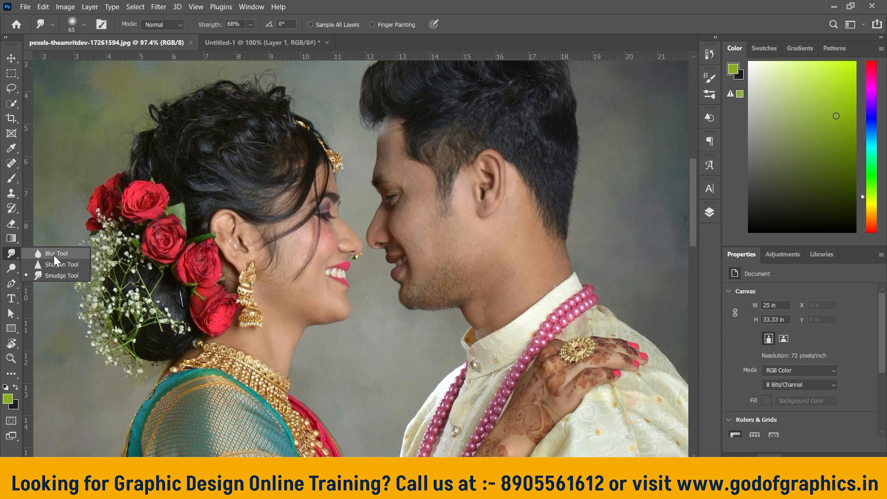
click(54, 254)
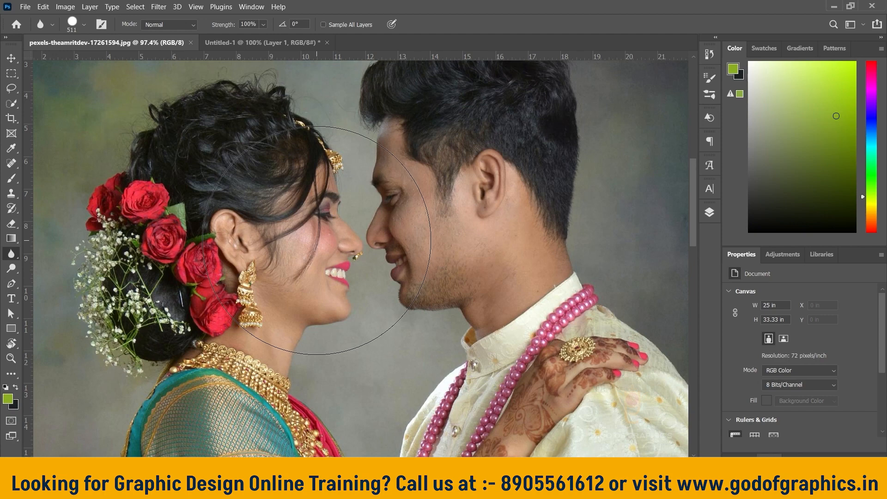
- Duplicate the Background layer of the couple photo and hide the original layer
click(709, 212)
drag(652, 228, 663, 455)
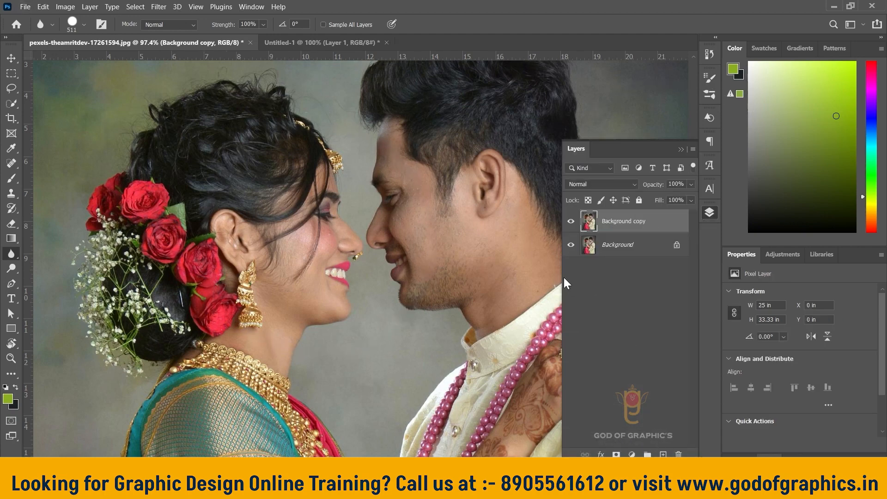
click(571, 245)
click(682, 150)
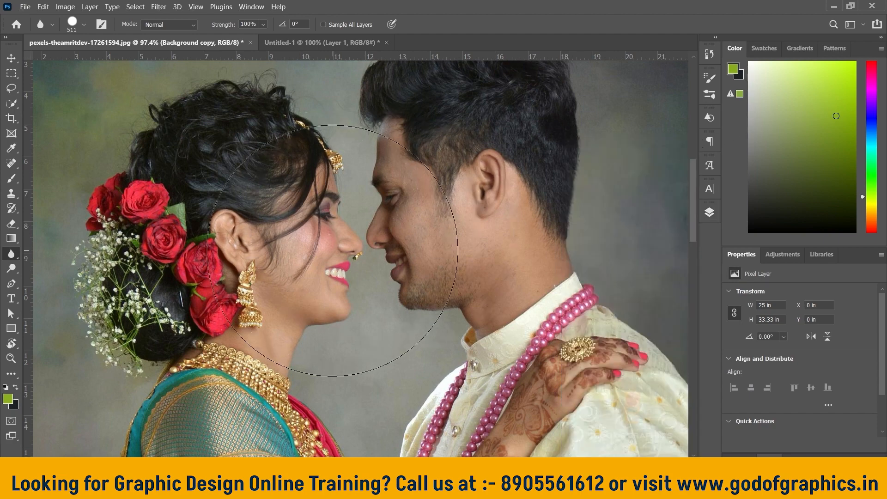
- Blur the couple's faces and hair on the duplicated layer with a 168 px Blur brush
scroll(339, 257, up, 1)
click(84, 24)
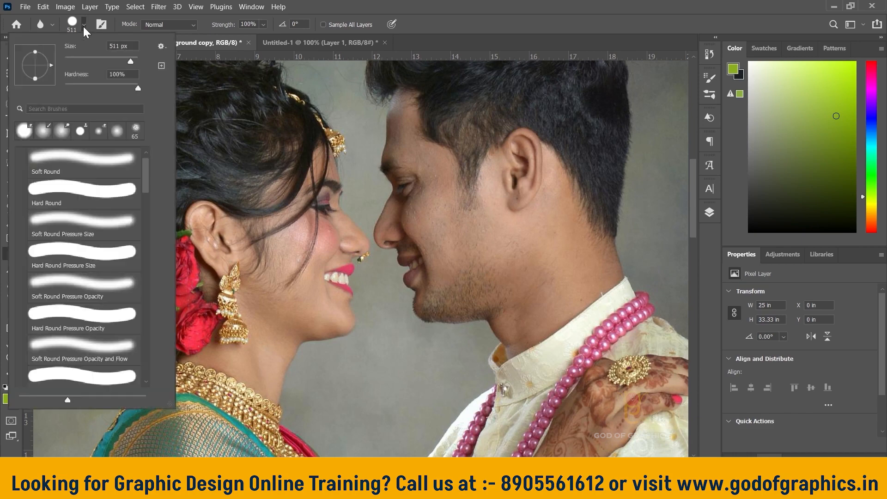
click(114, 60)
click(406, 233)
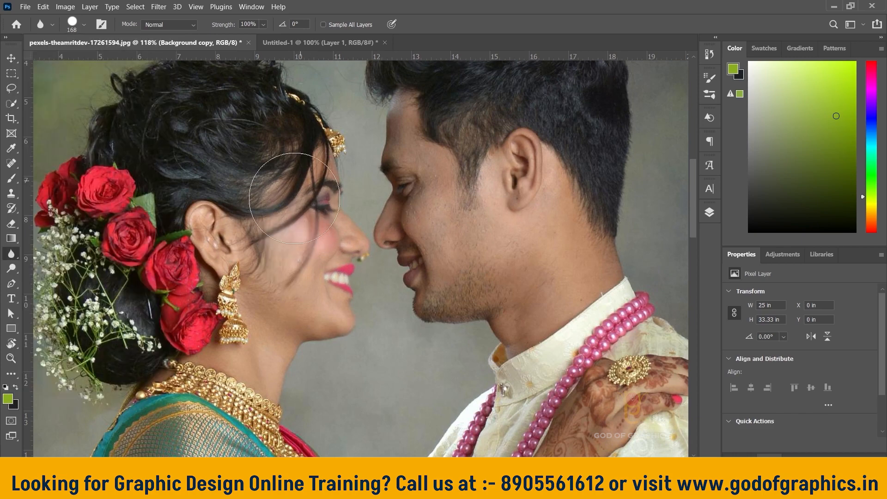
mouse_move(293, 197)
mouse_down()
mouse_move(242, 222)
mouse_move(229, 239)
mouse_move(274, 174)
mouse_move(244, 116)
mouse_move(233, 249)
mouse_move(283, 390)
mouse_move(289, 364)
mouse_up()
mouse_move(384, 193)
mouse_down()
mouse_move(426, 321)
mouse_move(481, 273)
mouse_move(545, 152)
mouse_move(578, 212)
mouse_move(441, 308)
mouse_up()
scroll(441, 308, up, 5)
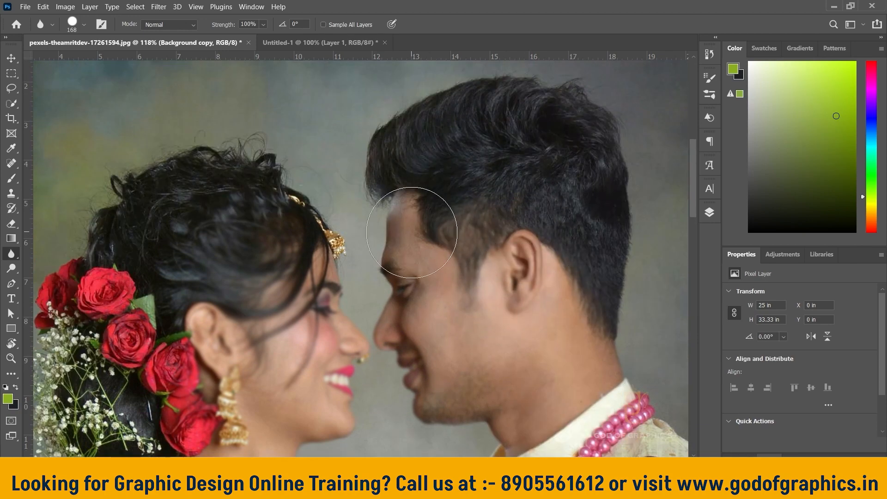
mouse_move(413, 210)
mouse_down()
mouse_move(463, 144)
mouse_move(413, 141)
mouse_move(600, 115)
mouse_move(409, 122)
mouse_move(676, 151)
mouse_move(597, 182)
mouse_move(549, 176)
mouse_move(533, 215)
mouse_move(340, 219)
mouse_move(204, 150)
mouse_move(191, 160)
mouse_move(256, 149)
mouse_move(127, 247)
mouse_move(102, 289)
mouse_move(187, 296)
mouse_move(208, 301)
mouse_move(209, 315)
mouse_move(324, 143)
mouse_up()
mouse_move(178, 180)
mouse_down()
mouse_move(224, 286)
mouse_move(266, 281)
mouse_up()
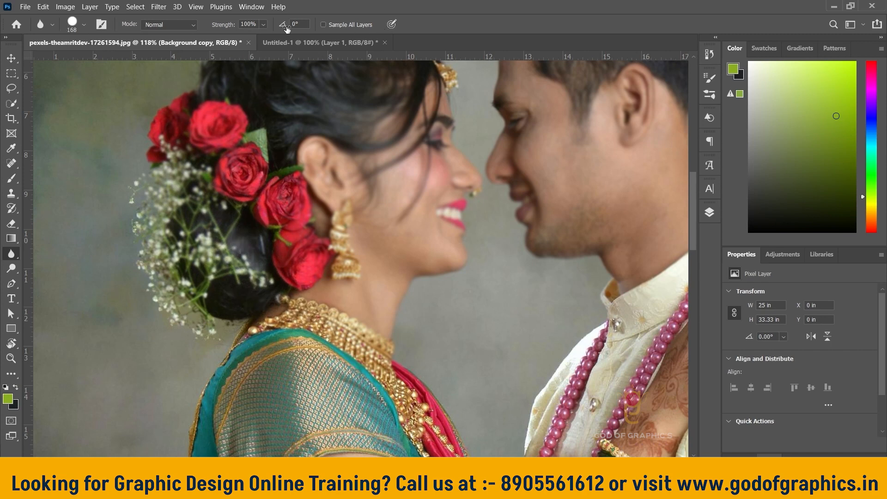
- Blur the hair flowers, the jewellery and both outfits on the duplicated layer, keeping the 168 px brush
click(84, 25)
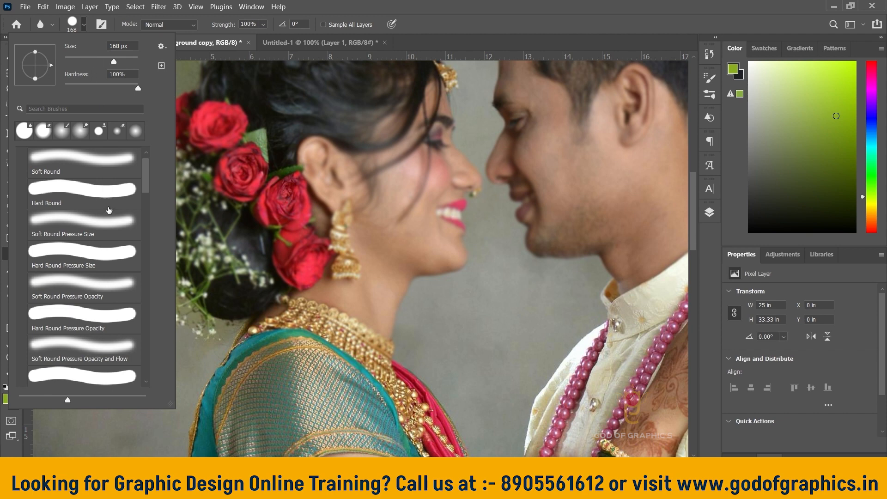
click(83, 25)
scroll(401, 169, up, 3)
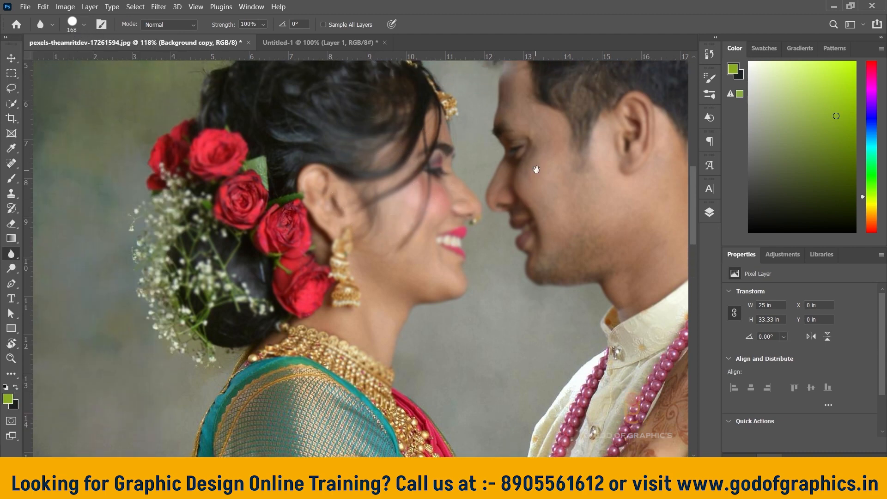
drag(534, 170, 424, 233)
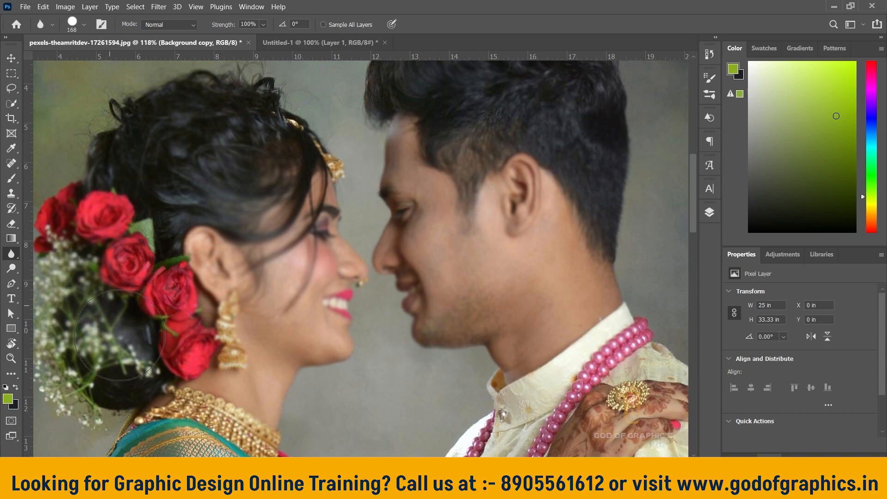
scroll(274, 309, down, 3)
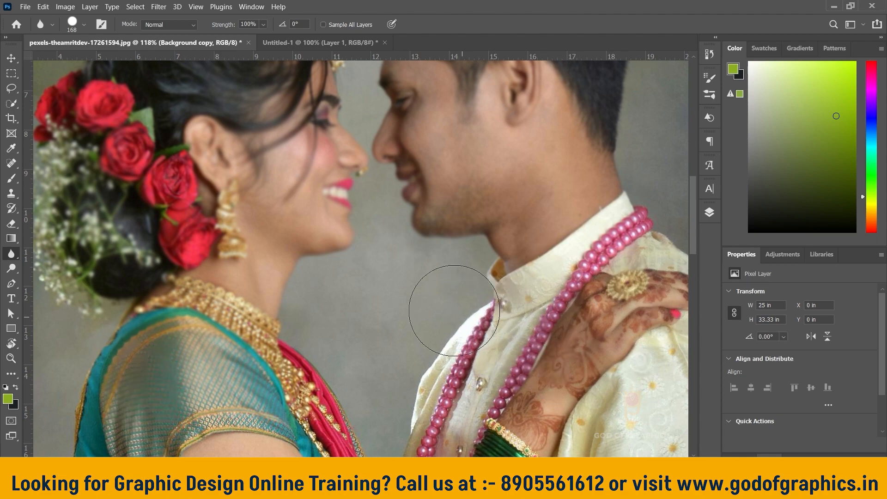
scroll(445, 278, down, 3)
scroll(511, 200, down, 1)
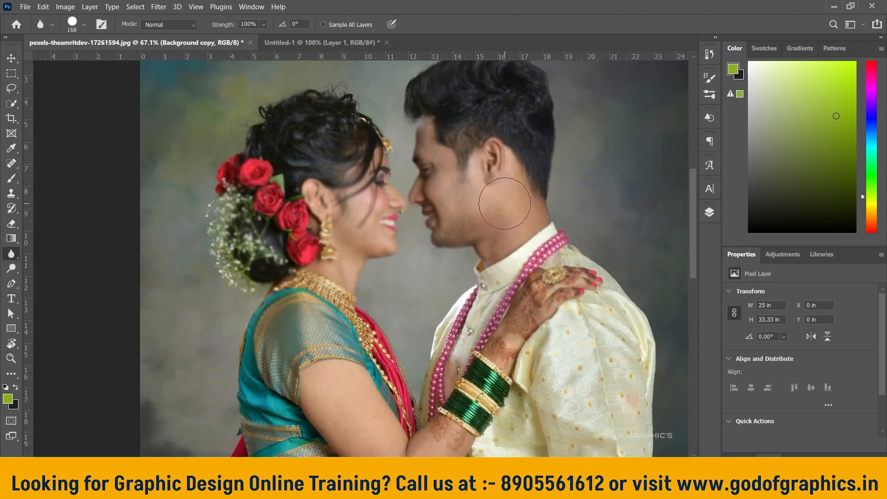
drag(493, 199, 445, 240)
scroll(342, 199, down, 1)
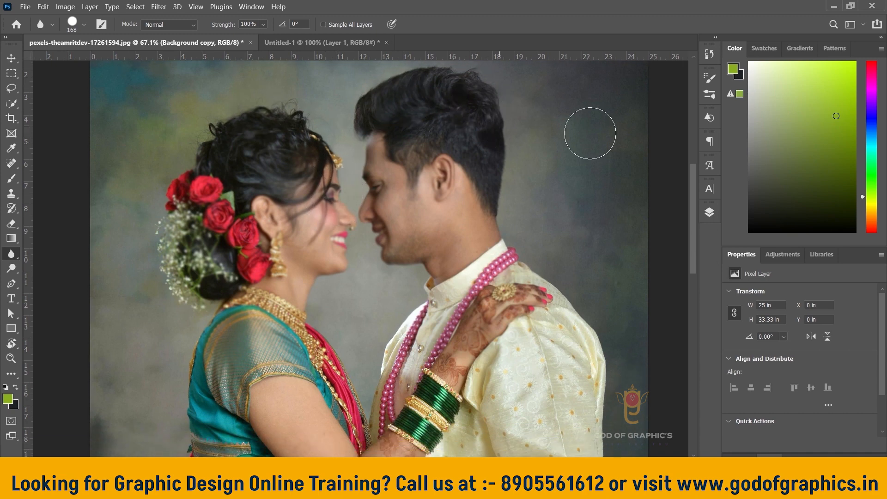
- Make a second duplicate of the Background layer, and hide both the blurred copy and the original Background
click(708, 213)
click(571, 244)
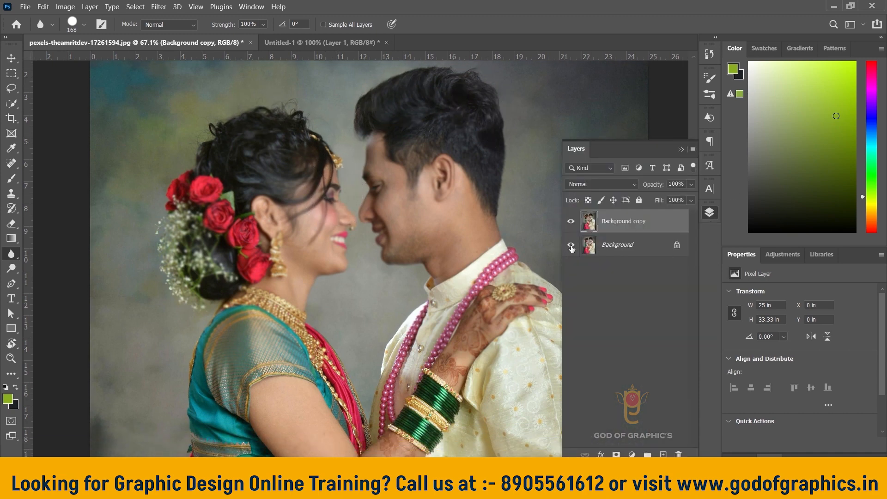
drag(632, 247, 663, 453)
click(571, 221)
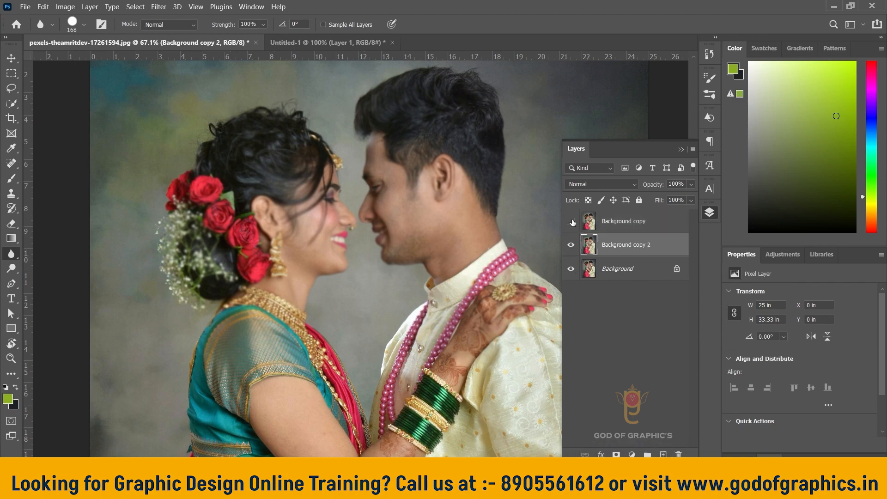
click(571, 268)
scroll(467, 219, down, 1)
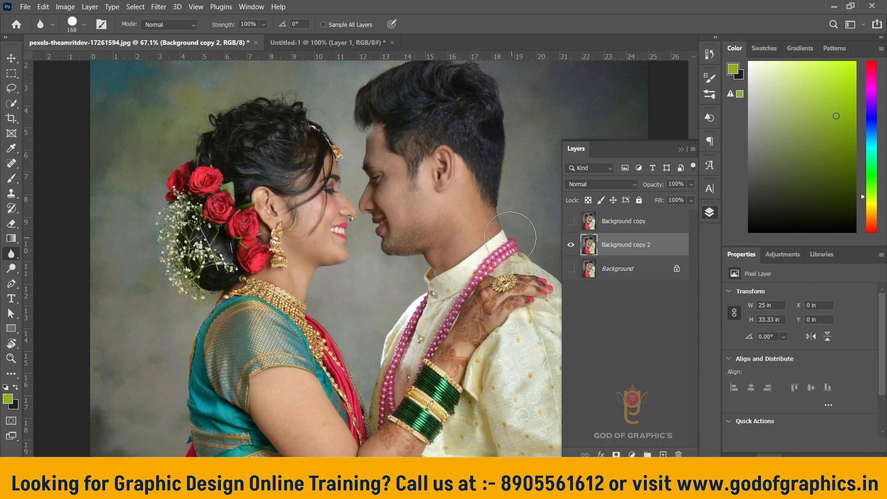
- Sharpen the couple's faces and the woman's hair, flowers and jewellery on the second duplicate with a 354 px Sharpen brush at 48% strength
scroll(449, 170, up, 4)
right_click(14, 255)
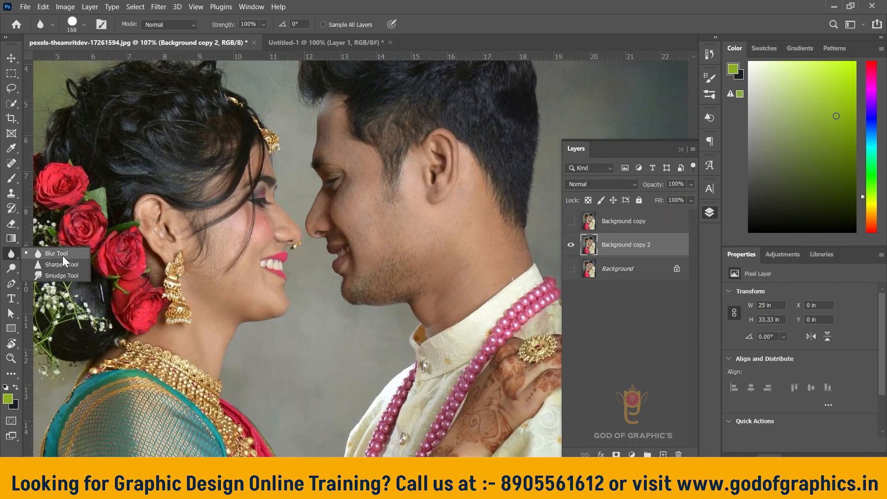
click(65, 265)
scroll(214, 174, up, 2)
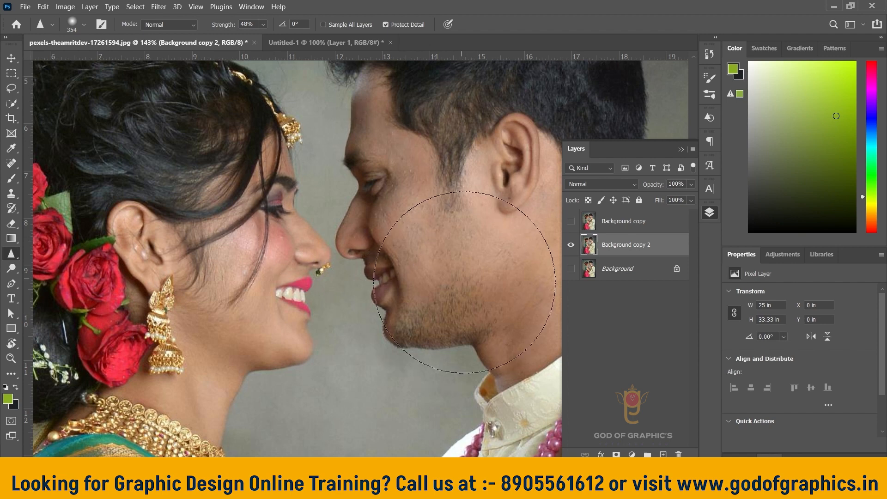
drag(466, 282, 310, 309)
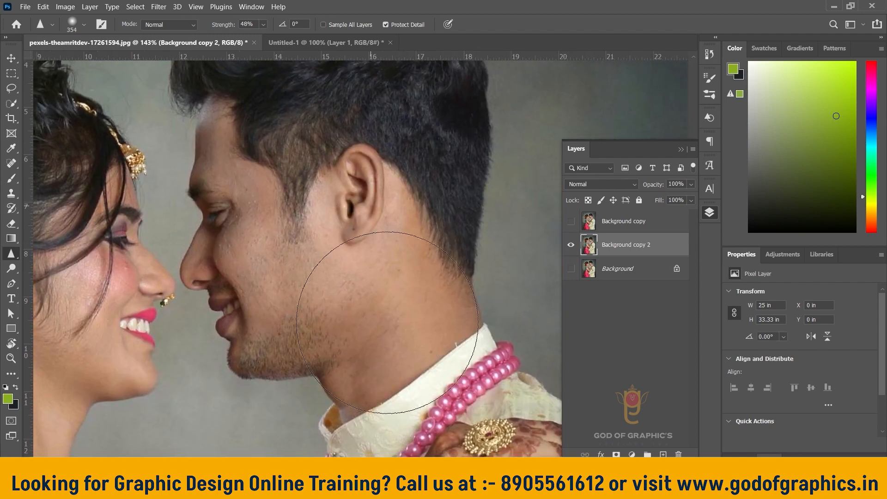
drag(172, 238, 410, 210)
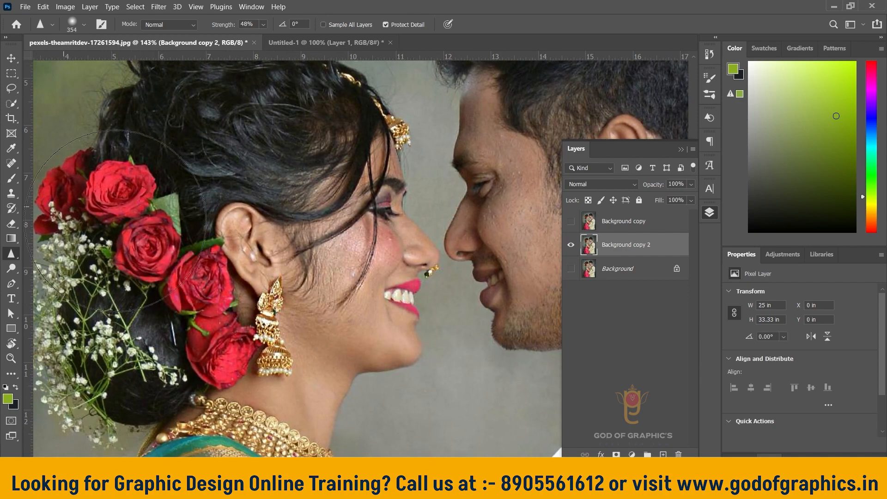
scroll(115, 221, down, 1)
scroll(255, 266, down, 2)
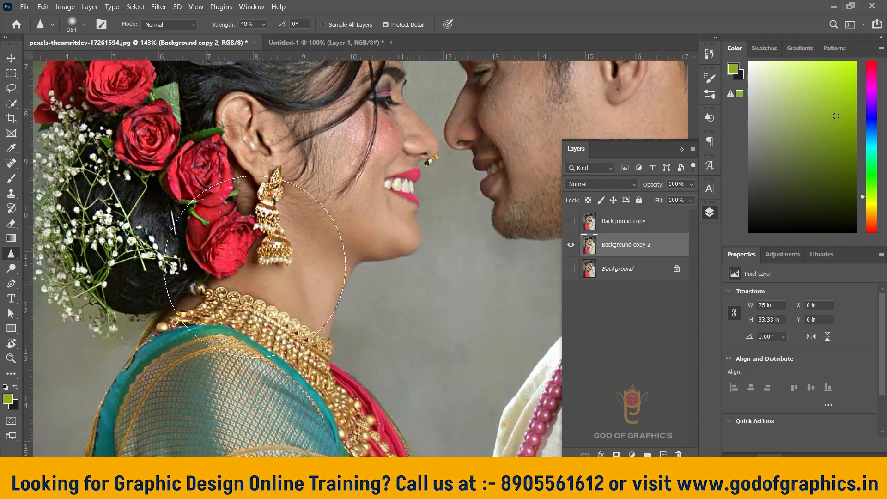
scroll(376, 187, up, 5)
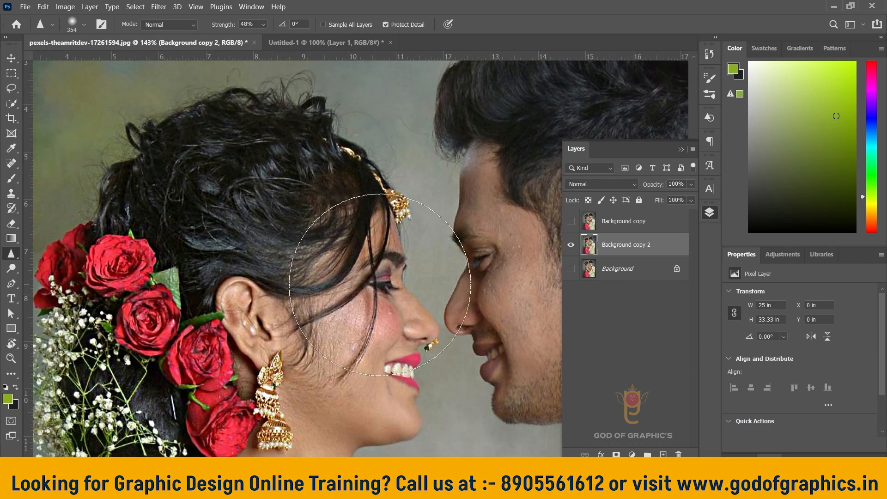
- Sharpen the man's hair, the bead necklace, the bangles, the hennaed hand and both outfits with the same Sharpen brush
mouse_move(420, 278)
mouse_down()
mouse_move(188, 311)
mouse_move(198, 312)
mouse_up()
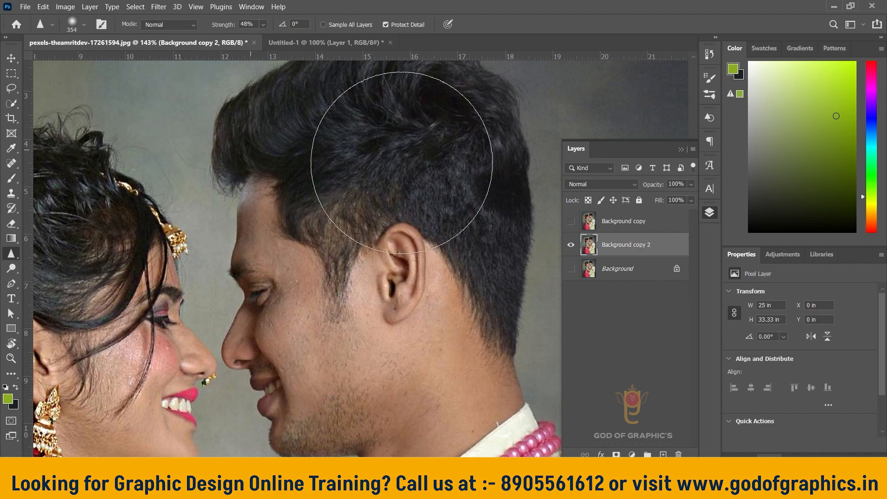
scroll(346, 261, up, 2)
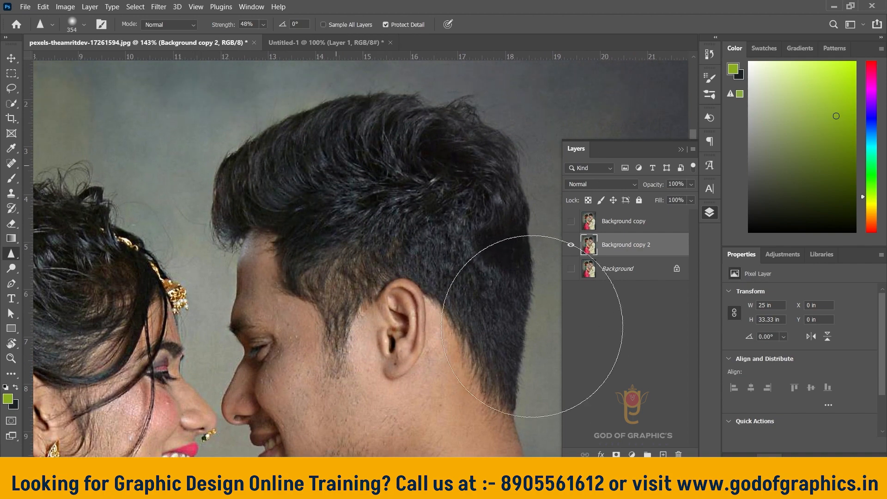
scroll(455, 228, down, 10)
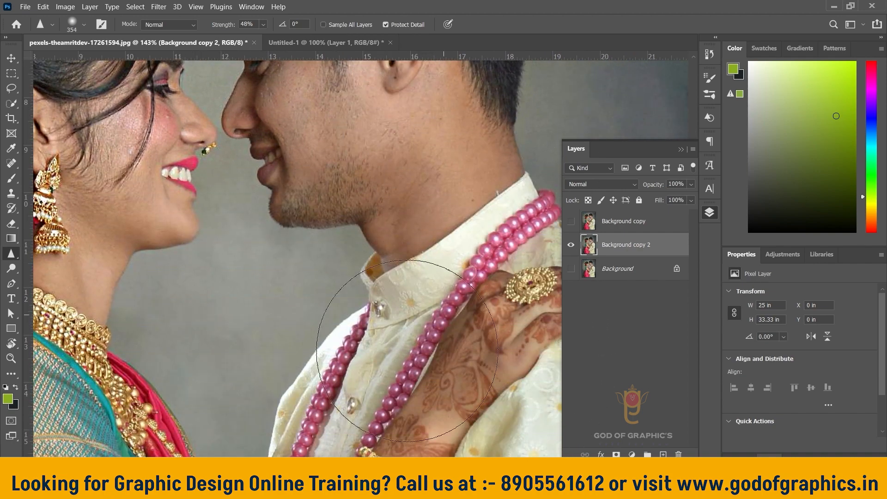
scroll(301, 198, down, 3)
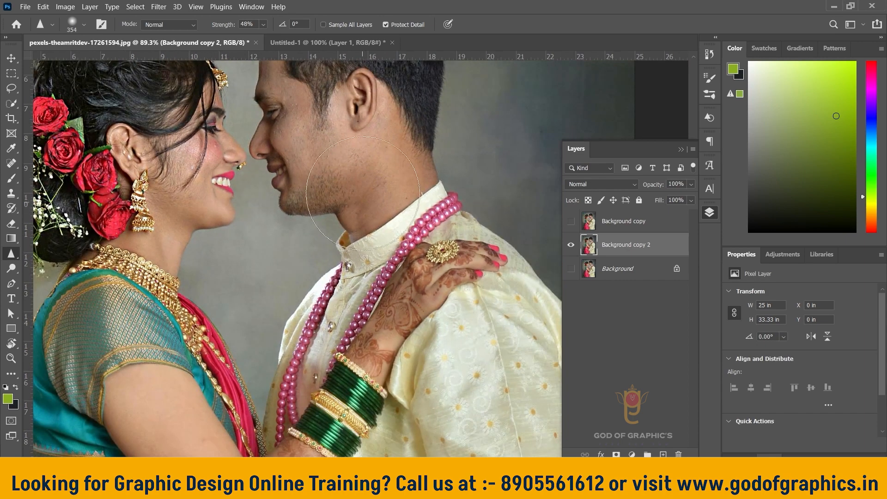
mouse_move(359, 259)
mouse_down()
mouse_move(377, 267)
mouse_move(317, 406)
mouse_move(291, 339)
mouse_up()
mouse_move(310, 411)
mouse_down()
mouse_move(310, 365)
mouse_move(342, 272)
mouse_up()
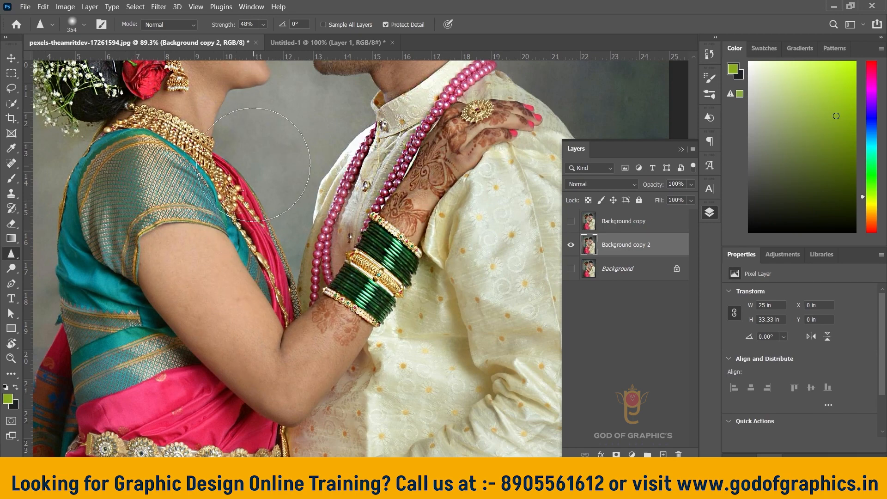
drag(253, 165, 294, 326)
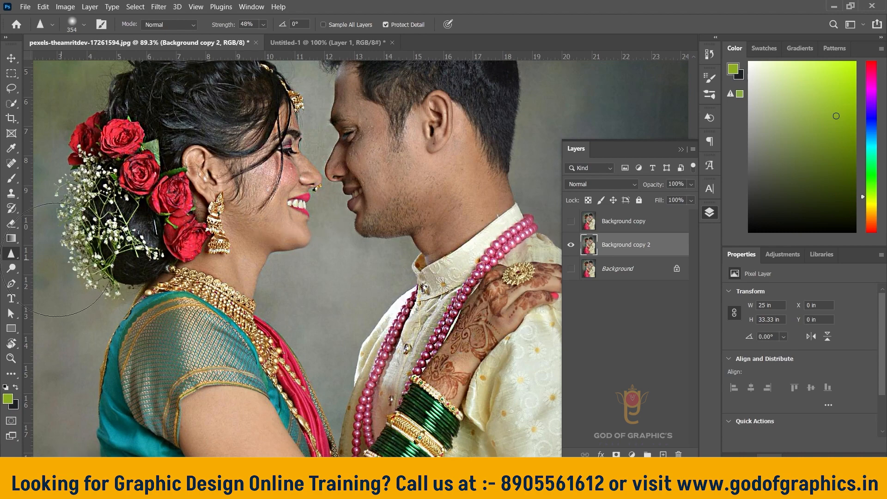
- Compare the sharpened copy with the original photo by repeatedly toggling Background copy 2 over the visible Background layer
click(11, 59)
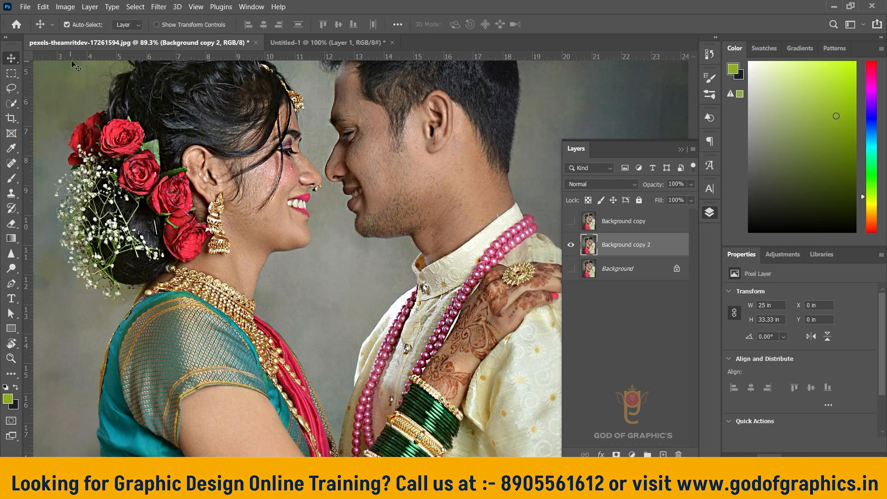
click(571, 269)
click(572, 249)
click(573, 252)
click(573, 252)
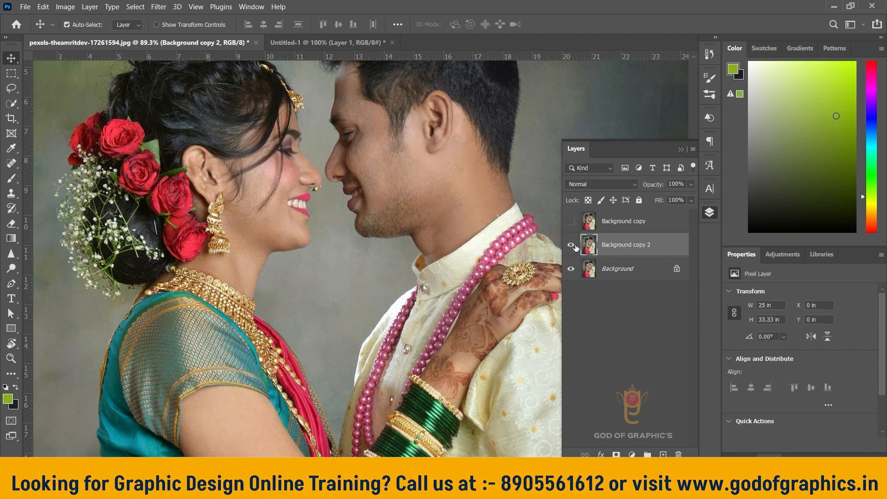
click(574, 246)
click(573, 245)
click(575, 247)
click(575, 247)
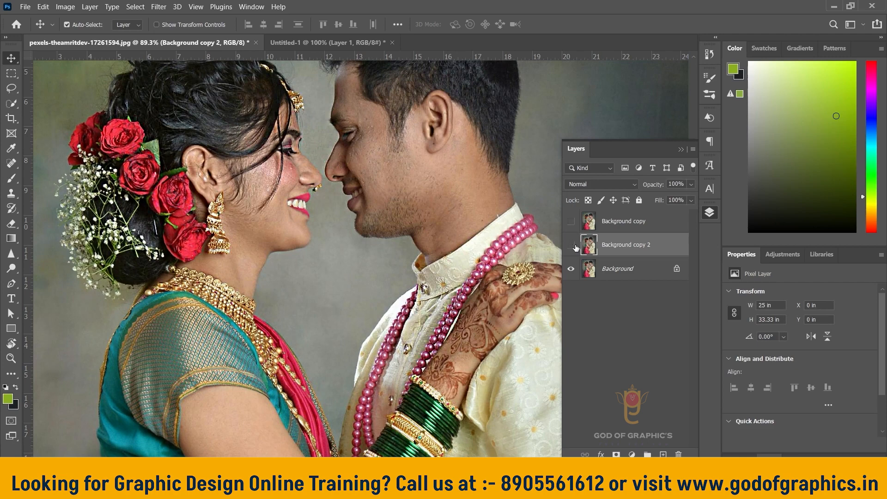
click(575, 247)
click(573, 247)
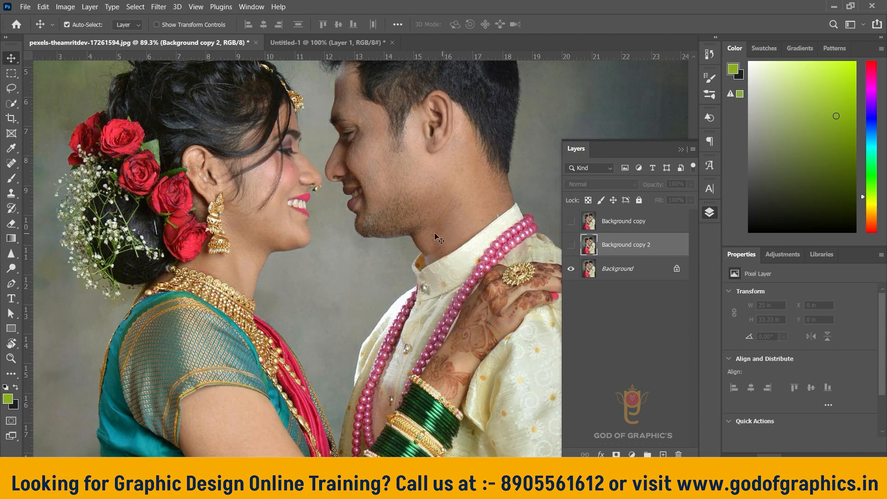
scroll(360, 264, down, 5)
scroll(355, 249, up, 6)
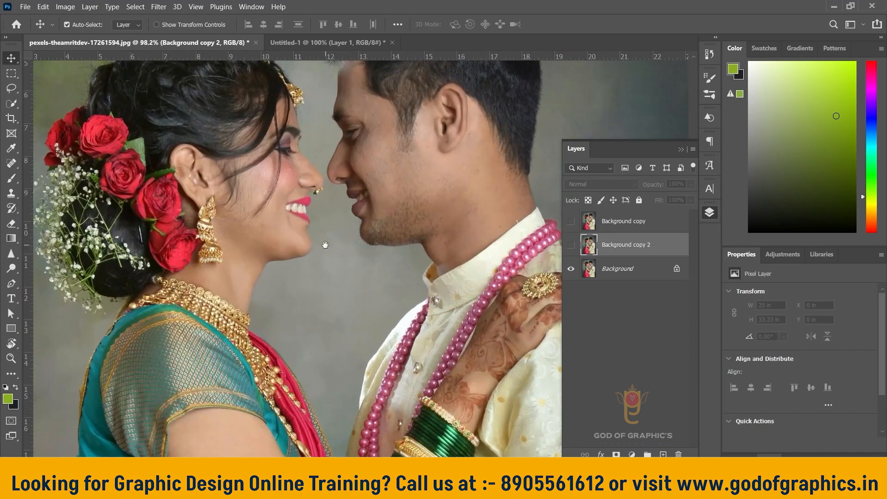
drag(325, 245, 360, 283)
click(571, 244)
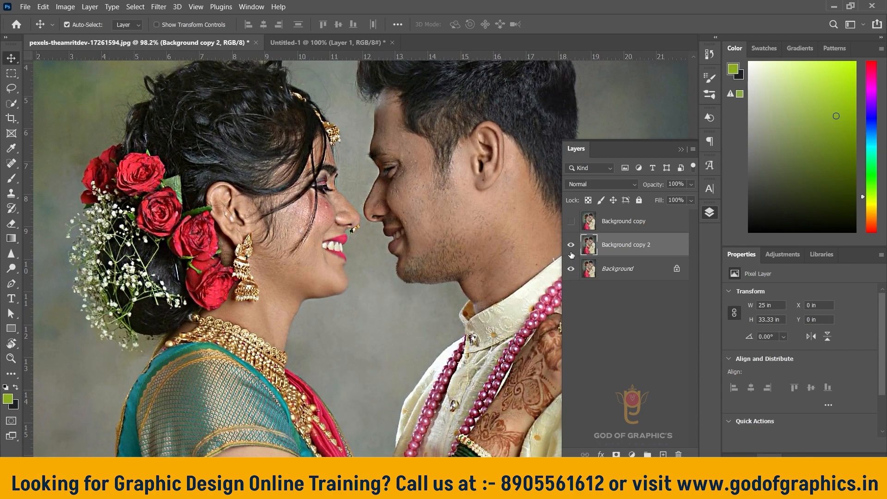
click(571, 245)
- Show the sharpened Background copy 2 layer again and hide the original Background layer
click(11, 253)
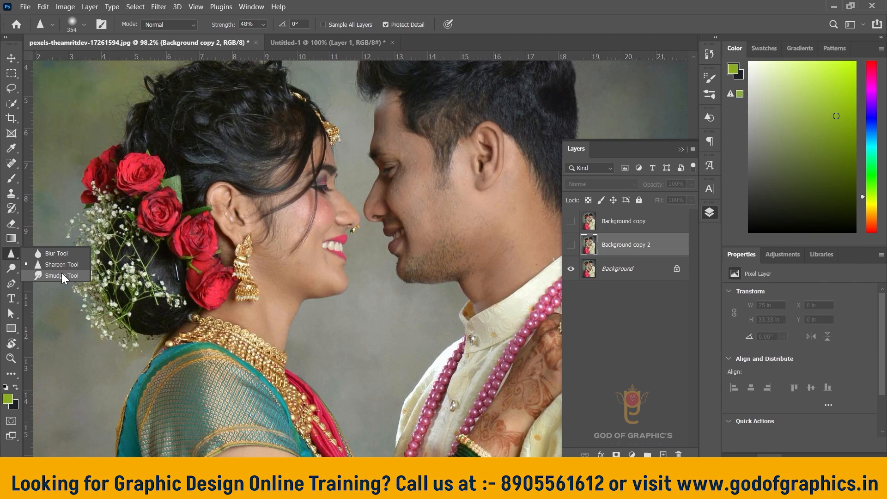
click(571, 244)
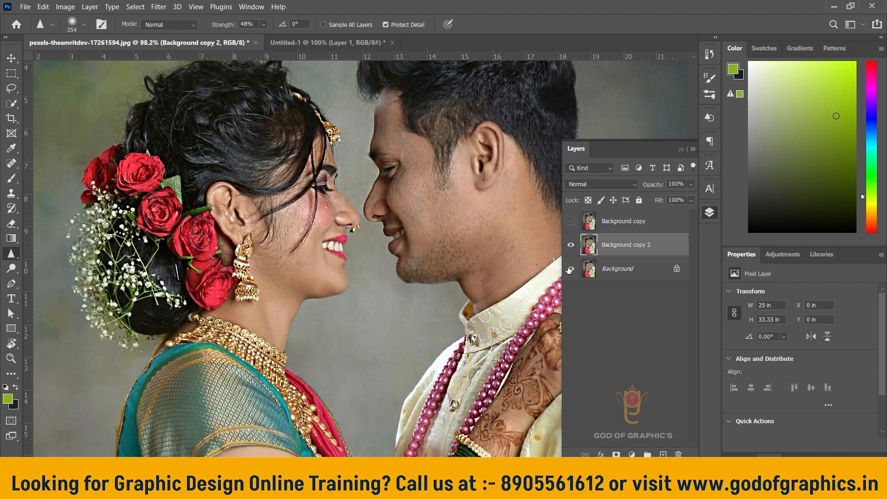
click(571, 268)
scroll(489, 202, up, 1)
scroll(490, 202, up, 1)
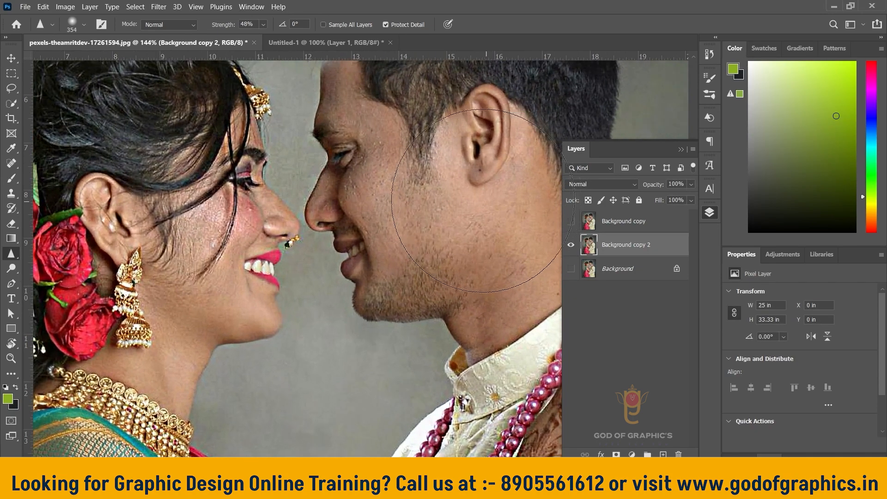
- Activate the Smudge tool for working on the man's face in the sharpened copy
click(11, 253)
click(57, 275)
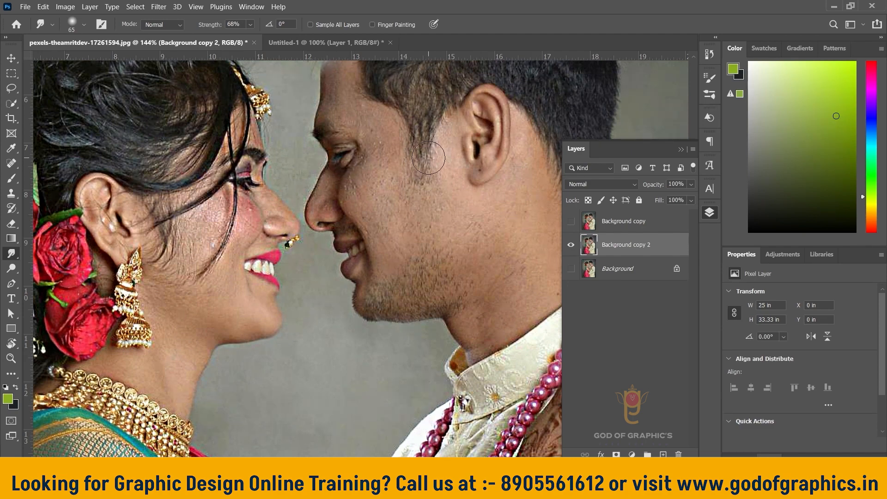
scroll(391, 136, up, 3)
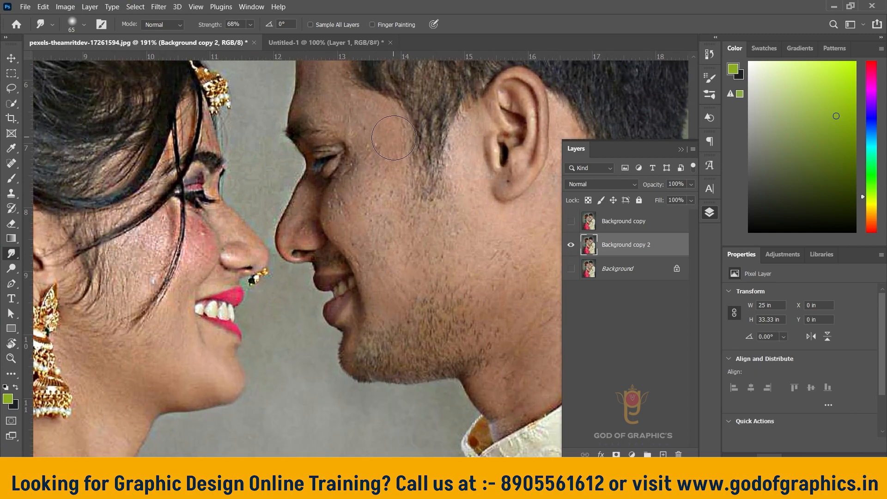
drag(413, 184, 340, 244)
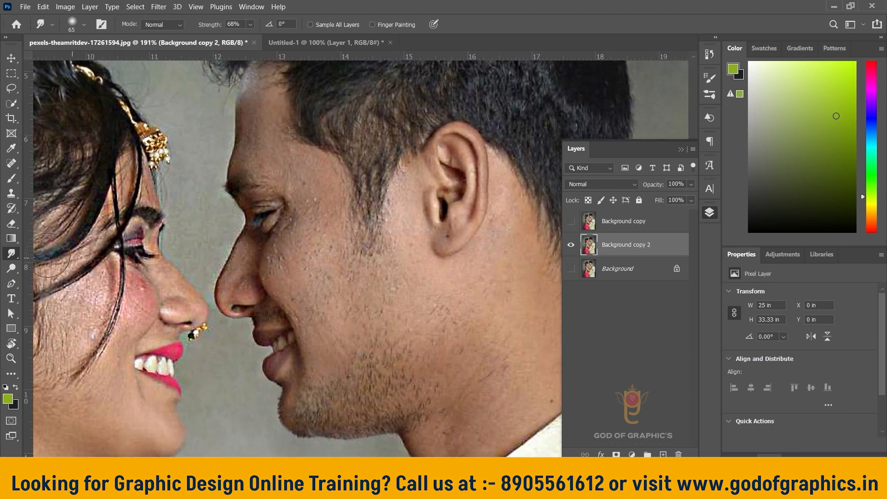
right_click(11, 254)
click(62, 275)
right_click(11, 254)
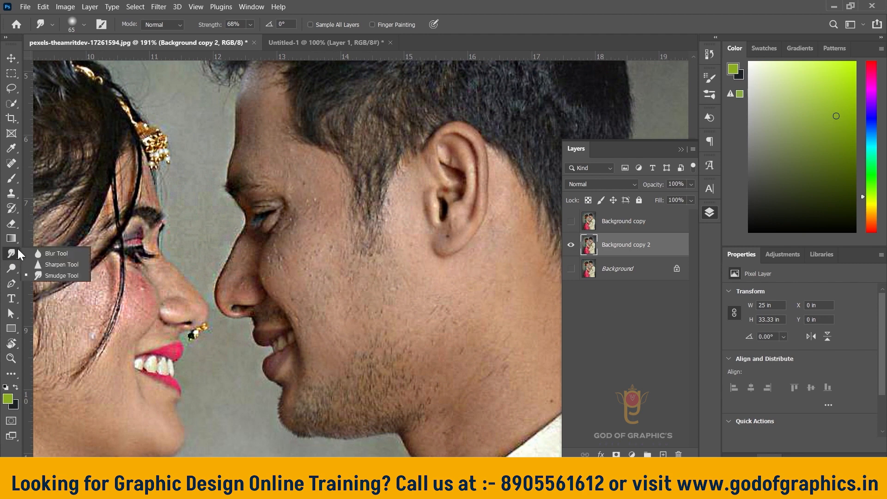
click(57, 274)
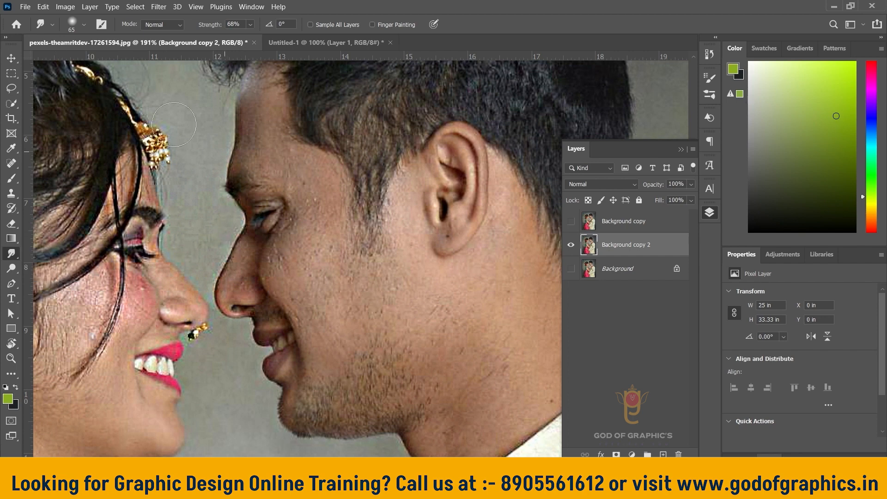
- Choose the Smoothing Smudge Brush from the Digital-Painting-All-Brush set and set its size to 42 px
click(84, 25)
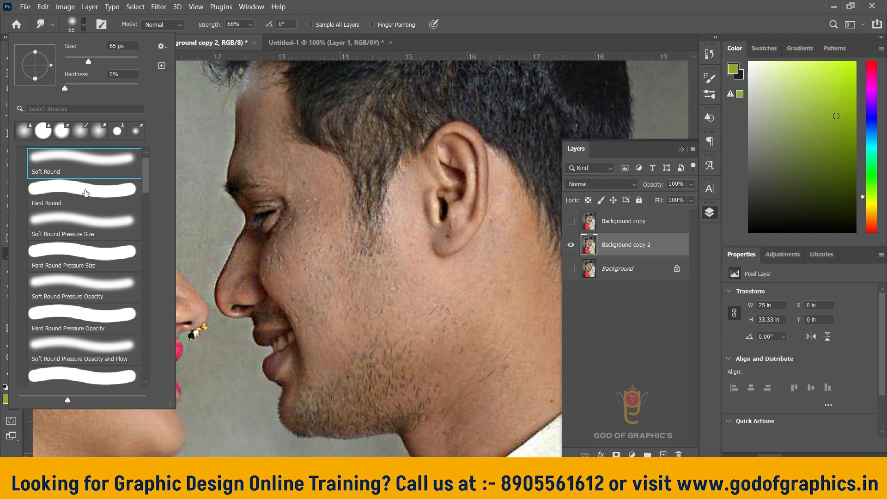
scroll(86, 194, down, 8)
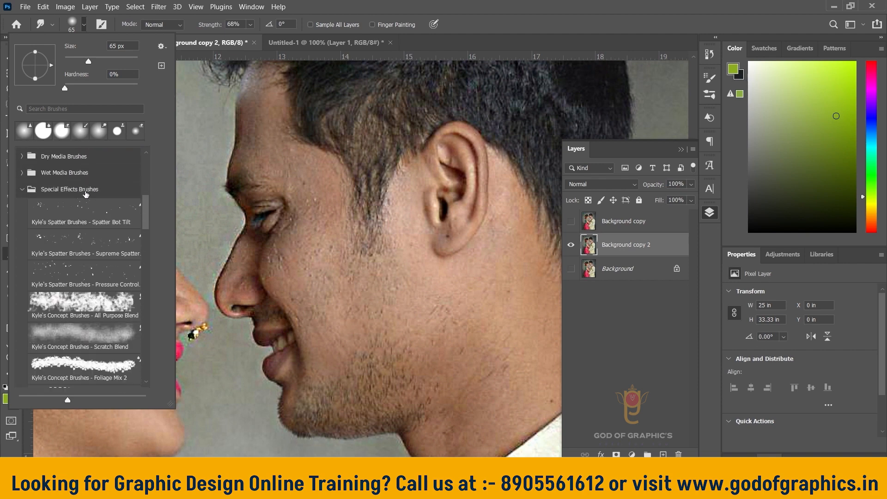
scroll(86, 193, down, 10)
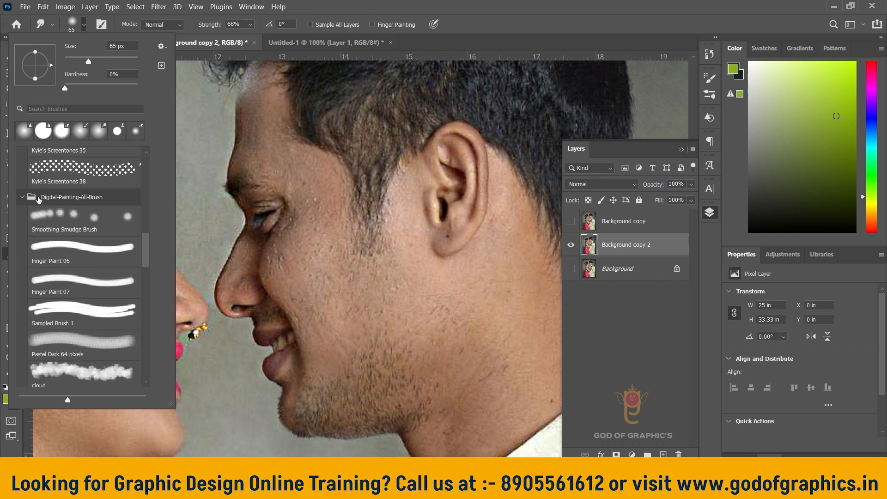
scroll(109, 205, down, 3)
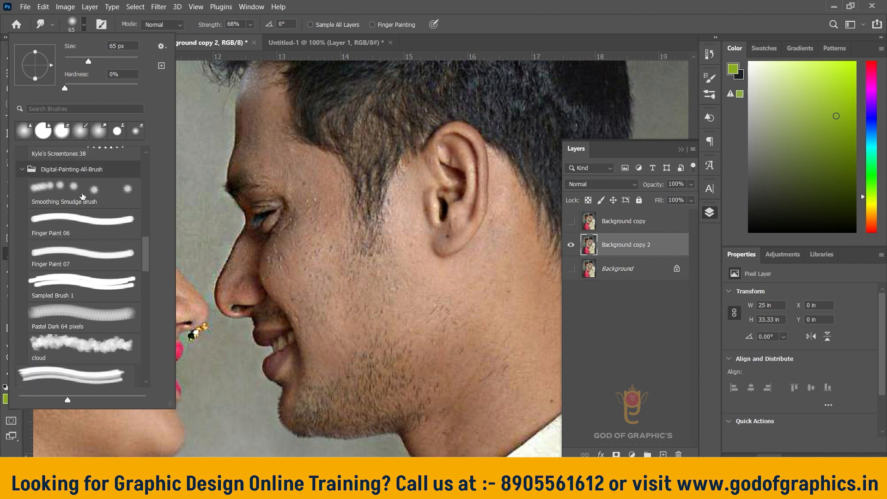
click(82, 197)
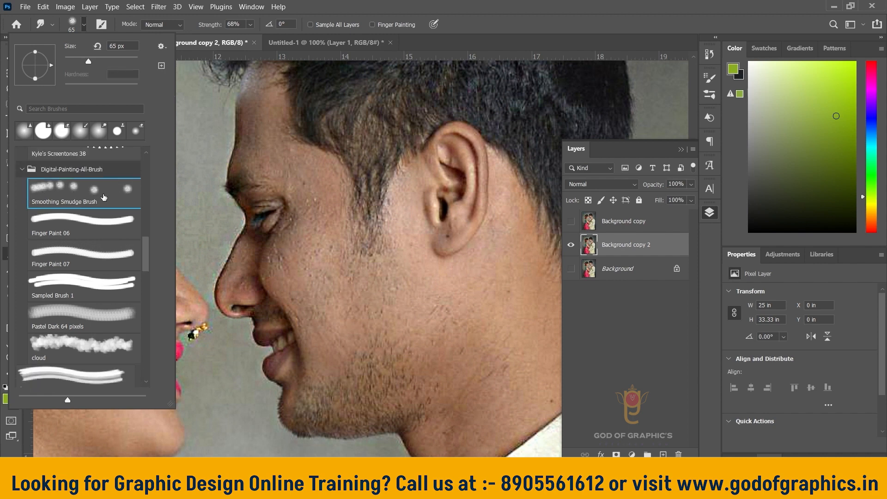
click(97, 166)
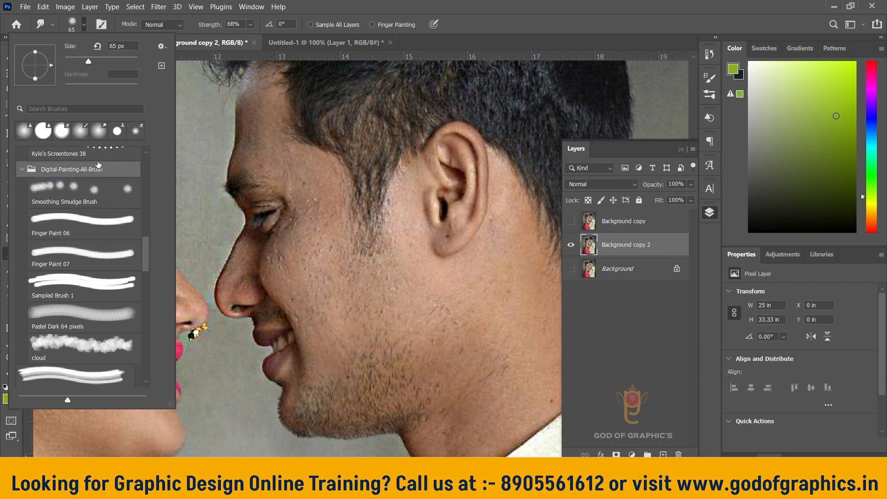
click(22, 169)
drag(88, 61, 79, 59)
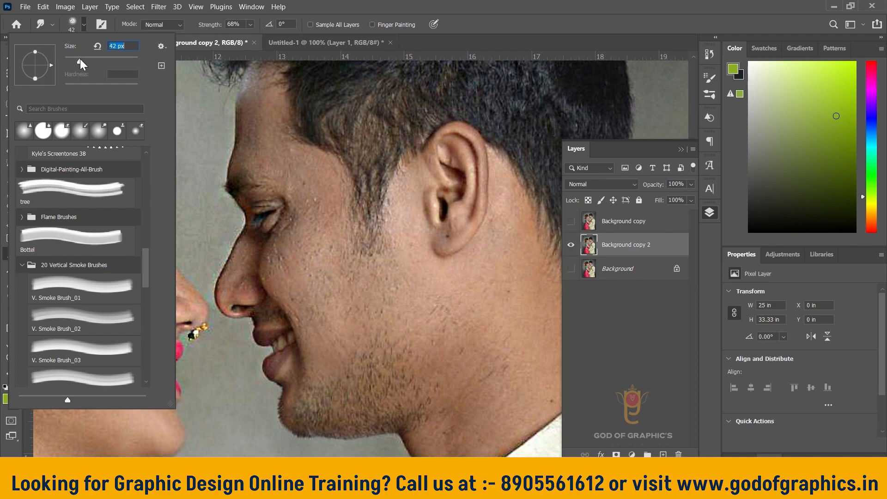
click(84, 27)
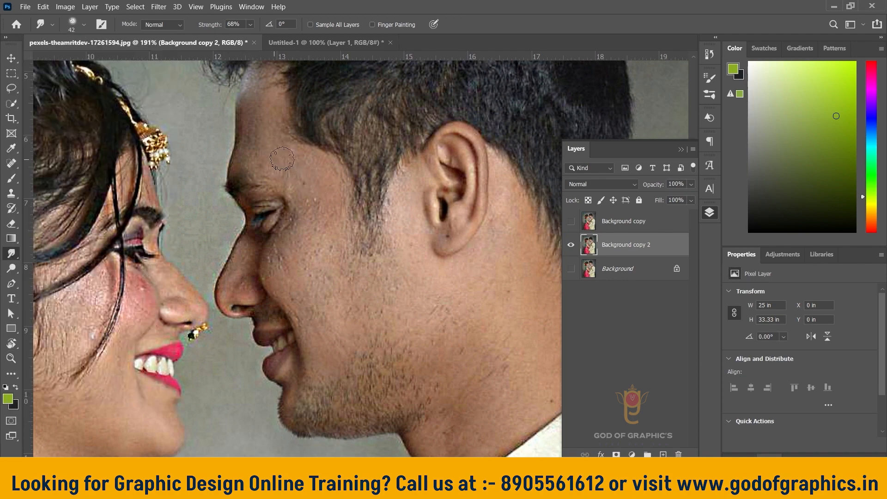
scroll(296, 179, up, 3)
drag(313, 172, 291, 199)
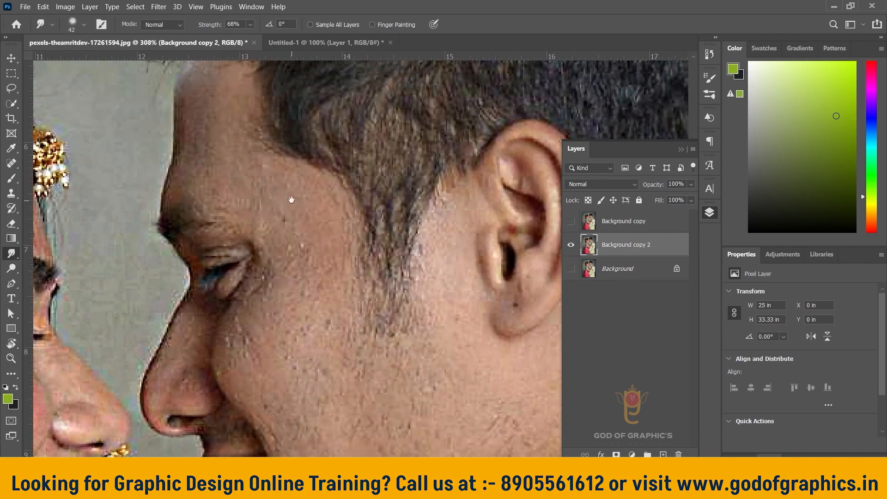
- Set the Smudge brush to 28 px at 22% strength and smooth the skin on the man's forehead and temple
click(84, 27)
drag(80, 59, 75, 58)
click(85, 26)
click(250, 25)
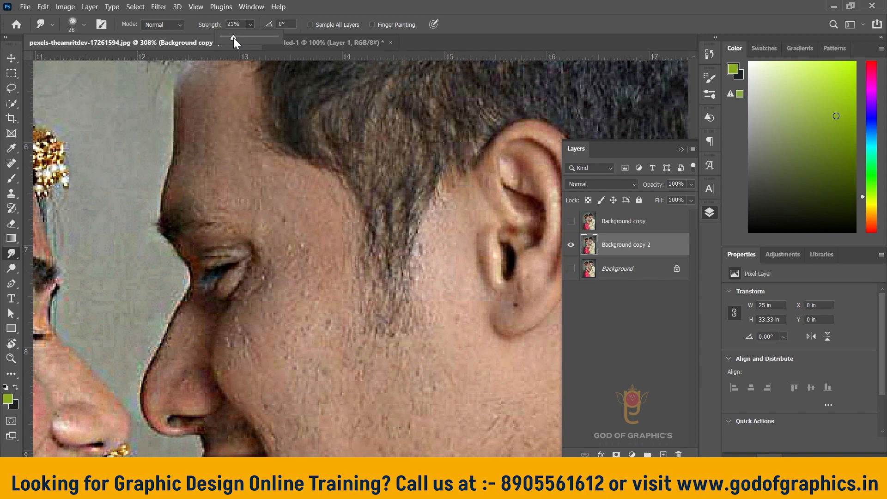
drag(234, 37, 235, 37)
drag(225, 83, 225, 134)
mouse_move(211, 116)
mouse_down()
mouse_move(203, 137)
mouse_move(200, 109)
mouse_move(201, 164)
mouse_move(194, 143)
mouse_move(188, 201)
mouse_move(185, 189)
mouse_move(246, 153)
mouse_move(286, 186)
mouse_up()
mouse_move(241, 202)
mouse_down()
mouse_move(187, 190)
mouse_move(220, 125)
mouse_move(221, 181)
mouse_move(207, 166)
mouse_move(219, 116)
mouse_up()
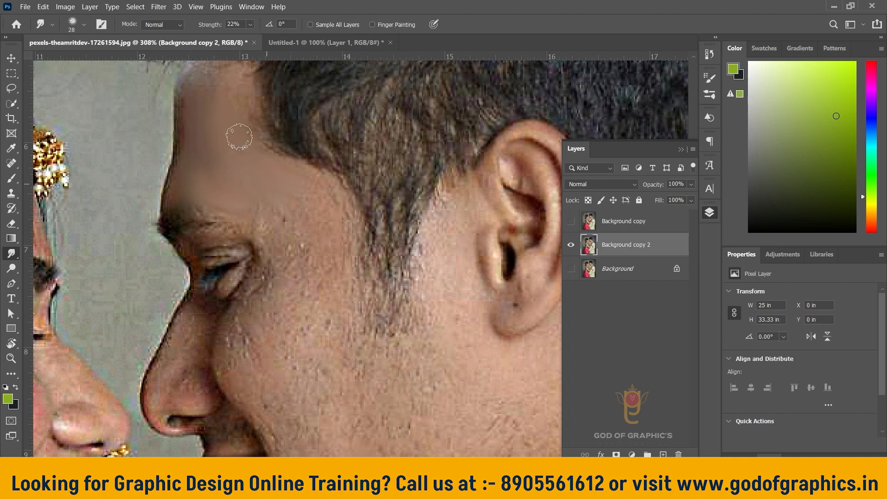
scroll(289, 208, down, 3)
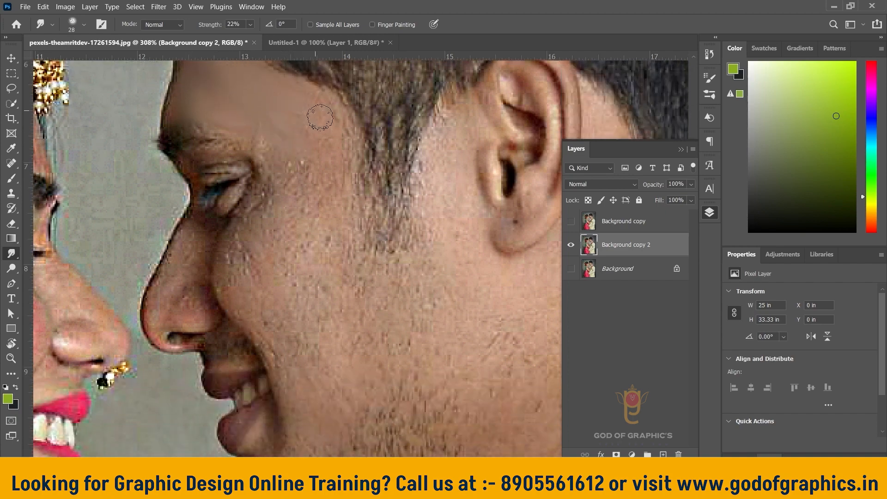
mouse_move(316, 176)
mouse_down()
mouse_move(341, 187)
mouse_move(362, 171)
mouse_move(342, 157)
mouse_up()
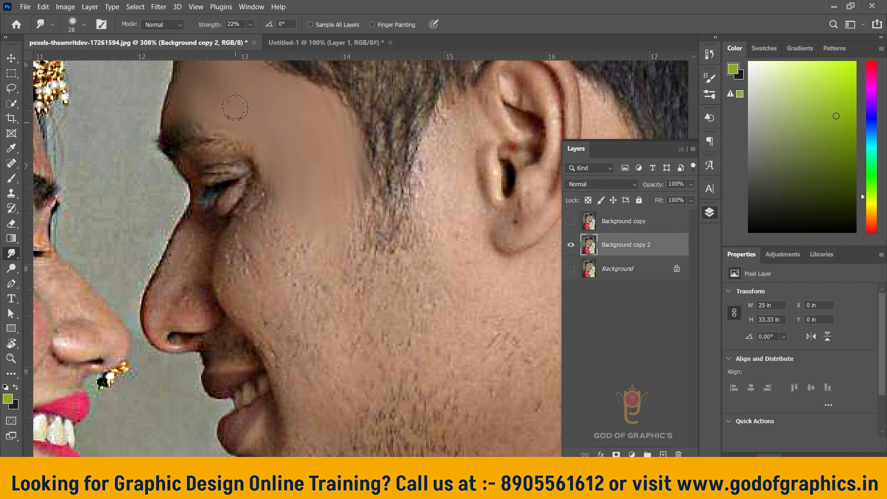
- Set the Smudge brush to 45 px at 13% strength and smooth the man's cheek from below the eye to the beard
scroll(284, 164, down, 5)
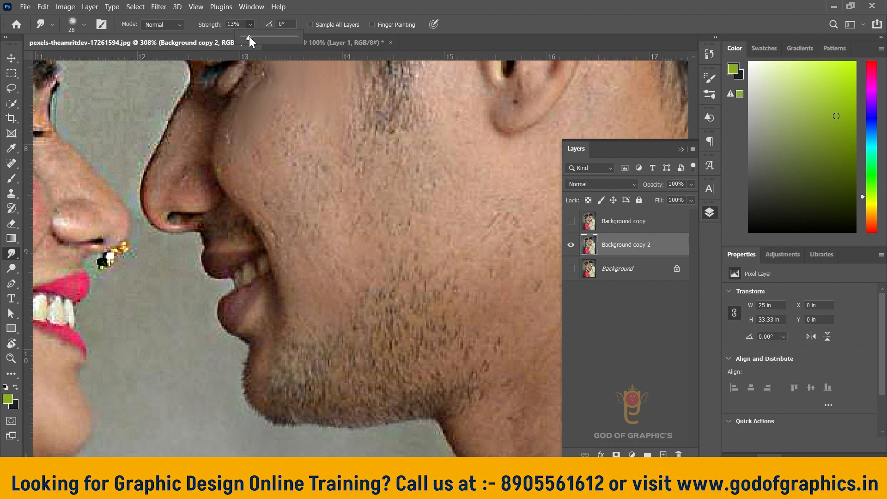
drag(249, 36, 251, 25)
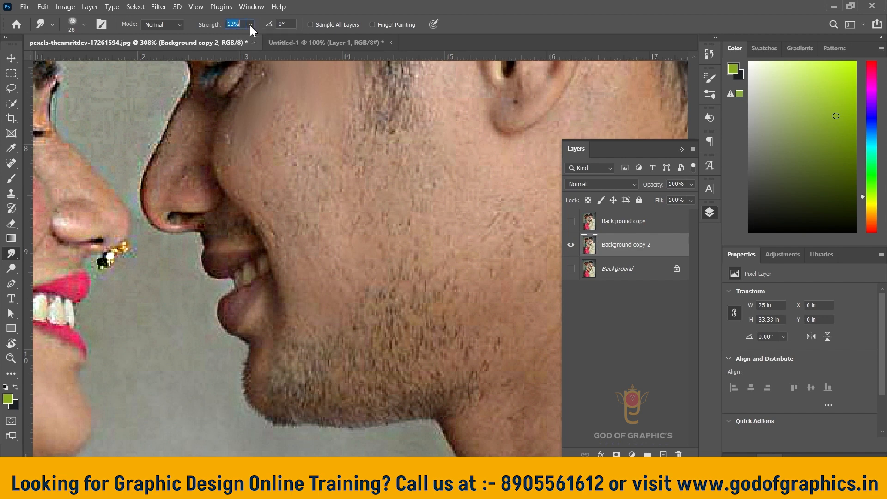
click(85, 26)
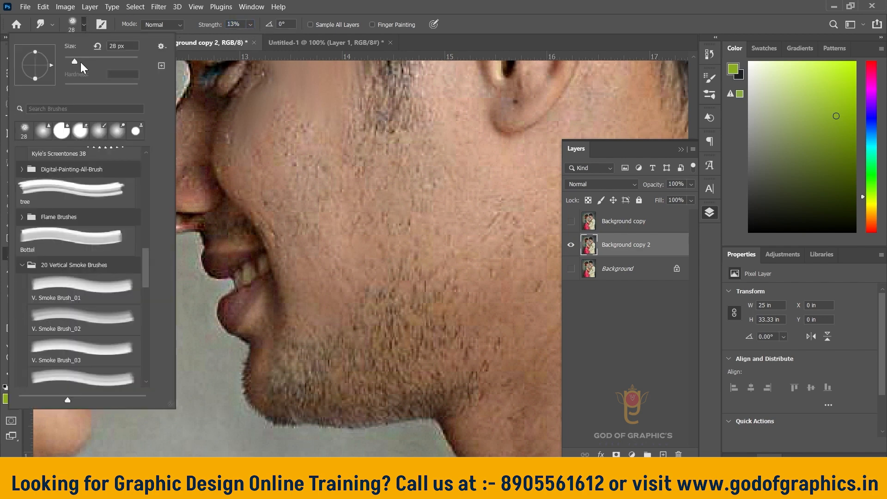
click(82, 56)
click(85, 25)
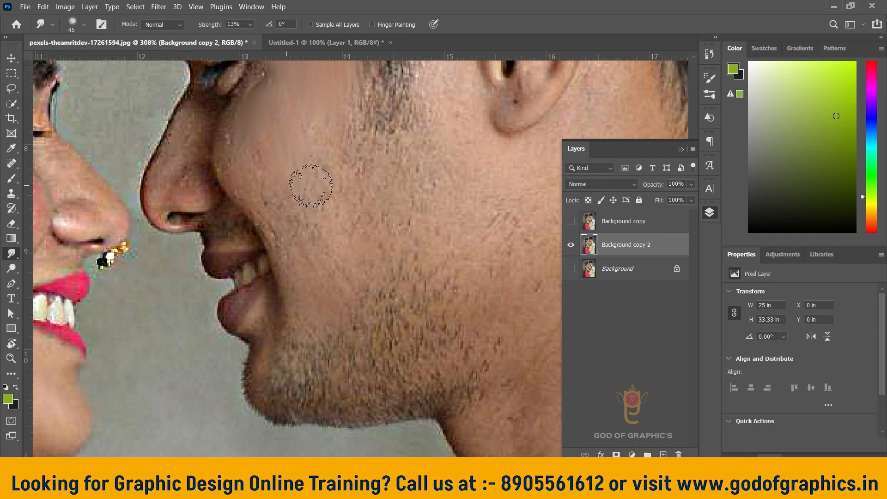
mouse_move(310, 185)
mouse_down()
mouse_move(305, 128)
mouse_move(279, 124)
mouse_move(296, 152)
mouse_move(267, 181)
mouse_move(245, 158)
mouse_move(286, 210)
mouse_move(234, 118)
mouse_move(246, 198)
mouse_move(286, 256)
mouse_move(280, 178)
mouse_move(355, 276)
mouse_move(360, 262)
mouse_move(346, 229)
mouse_move(271, 173)
mouse_move(269, 222)
mouse_move(297, 234)
mouse_up()
scroll(306, 198, up, 2)
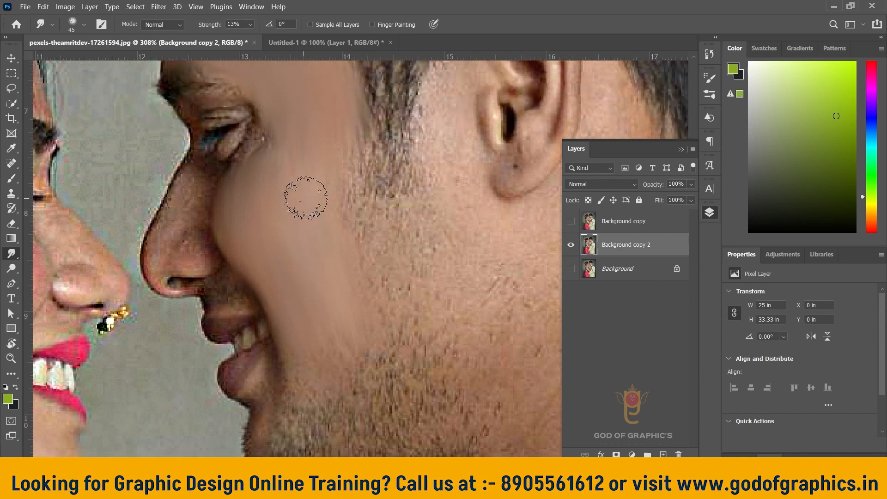
scroll(306, 198, up, 1)
mouse_move(307, 144)
mouse_down()
mouse_move(275, 172)
mouse_move(269, 156)
mouse_move(257, 197)
mouse_move(233, 225)
mouse_move(269, 247)
mouse_move(301, 204)
mouse_move(300, 228)
mouse_move(291, 227)
mouse_move(306, 281)
mouse_move(299, 353)
mouse_move(263, 217)
mouse_move(311, 355)
mouse_move(332, 355)
mouse_up()
scroll(398, 301, down, 2)
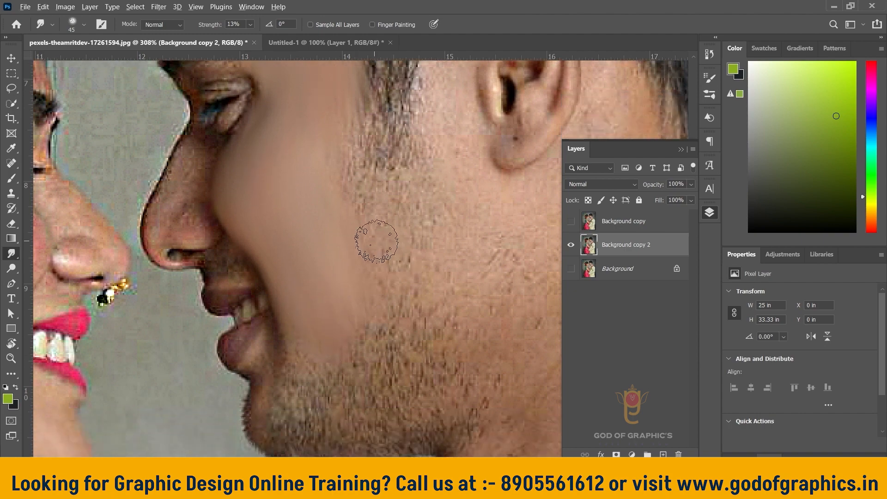
- Set the Smudge strength to 11% and smooth the man's skin below and in front of the ear toward the jaw
scroll(419, 240, down, 8)
scroll(475, 229, up, 8)
mouse_move(478, 263)
mouse_down()
mouse_move(393, 302)
mouse_move(312, 320)
mouse_up()
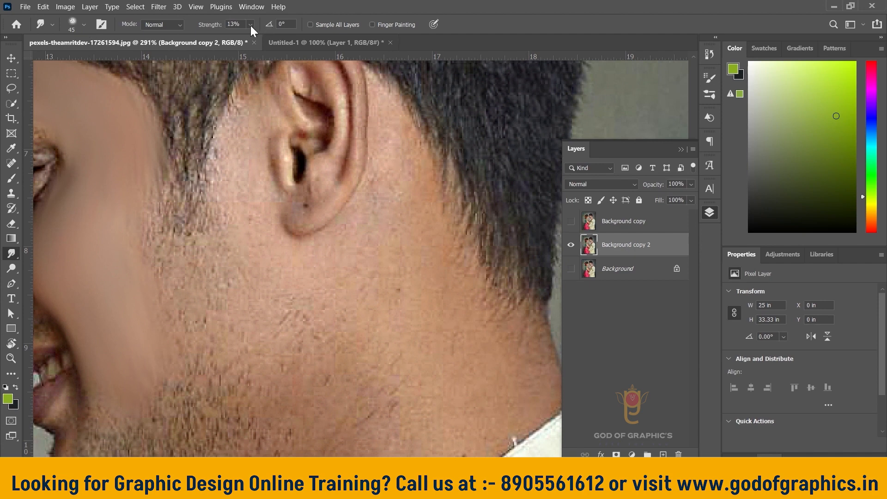
drag(250, 37, 247, 38)
click(250, 24)
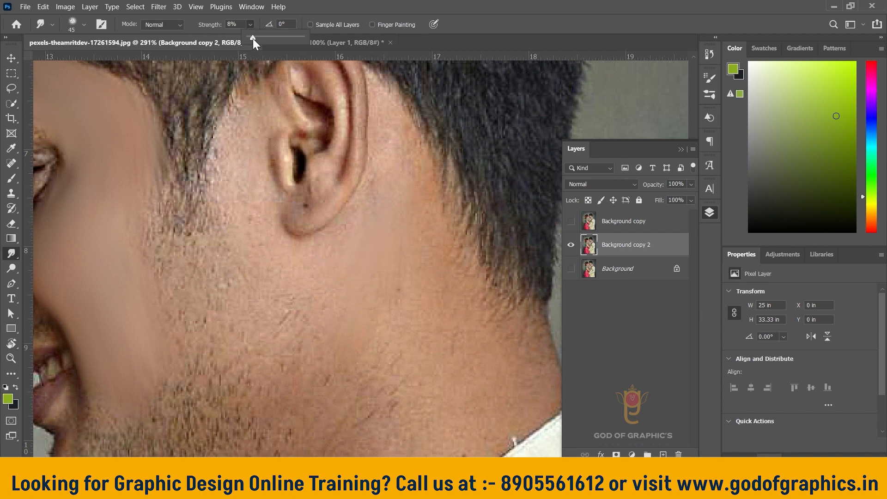
click(253, 23)
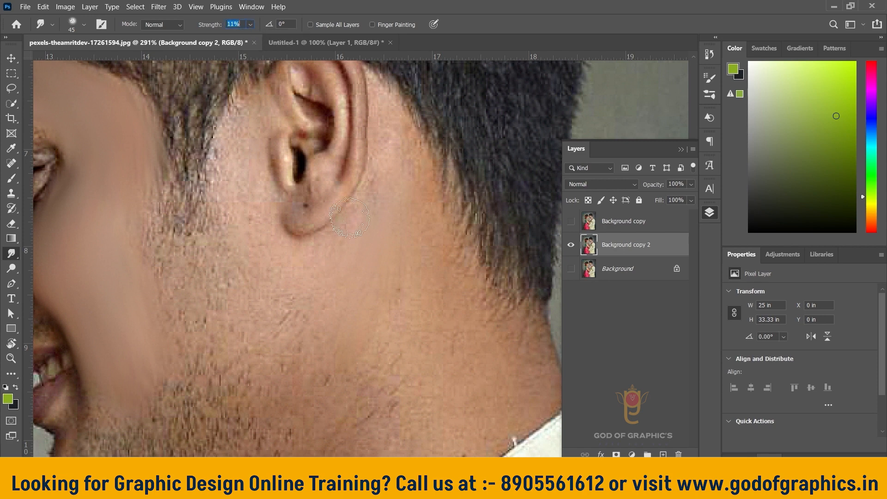
scroll(387, 294, down, 5)
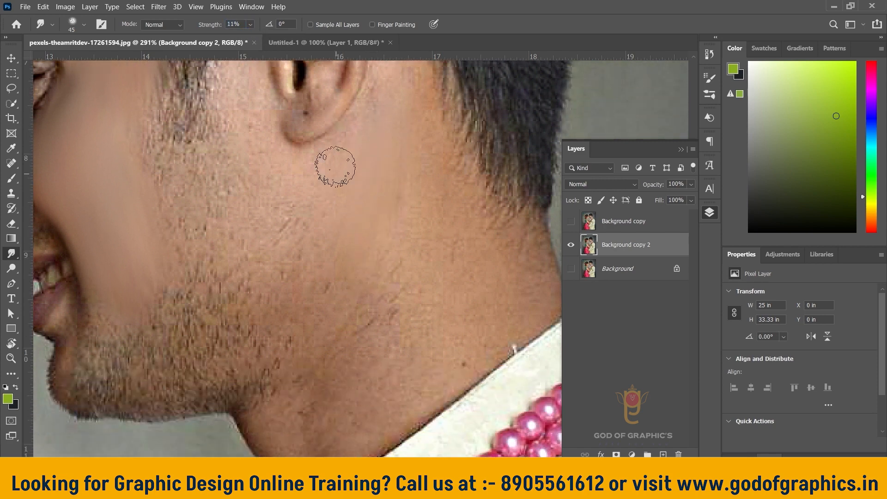
mouse_move(334, 167)
mouse_down()
mouse_move(300, 211)
mouse_move(256, 167)
mouse_move(247, 115)
mouse_move(248, 199)
mouse_move(258, 216)
mouse_up()
mouse_move(277, 308)
mouse_down()
mouse_move(293, 326)
mouse_move(295, 227)
mouse_move(307, 225)
mouse_move(258, 313)
mouse_move(321, 254)
mouse_move(328, 284)
mouse_up()
scroll(329, 247, up, 6)
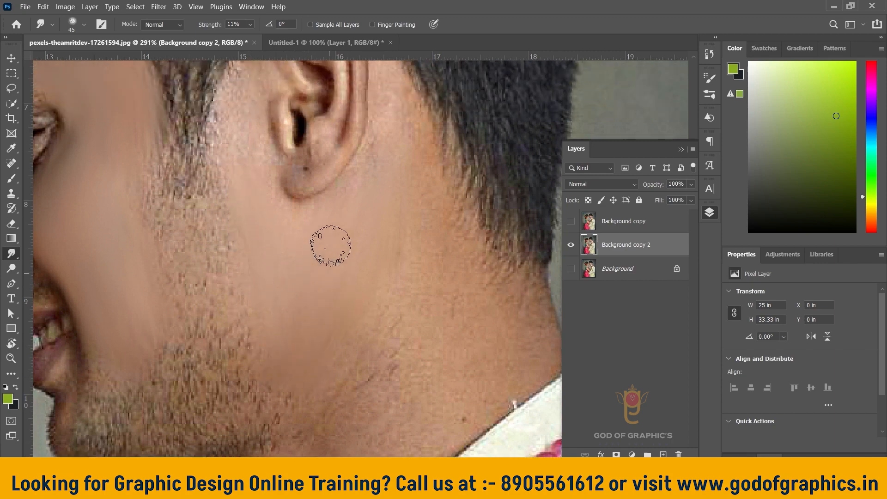
mouse_move(252, 149)
mouse_down()
mouse_move(244, 141)
mouse_move(240, 194)
mouse_move(265, 251)
mouse_move(269, 225)
mouse_move(275, 264)
mouse_move(256, 194)
mouse_move(293, 313)
mouse_up()
mouse_move(342, 276)
mouse_down()
mouse_move(311, 297)
mouse_move(376, 193)
mouse_move(382, 165)
mouse_move(396, 242)
mouse_move(384, 200)
mouse_move(378, 252)
mouse_move(402, 228)
mouse_move(427, 310)
mouse_up()
- Smudge the skin of the man's neck smooth from behind the ear down to the collar
scroll(369, 248, down, 5)
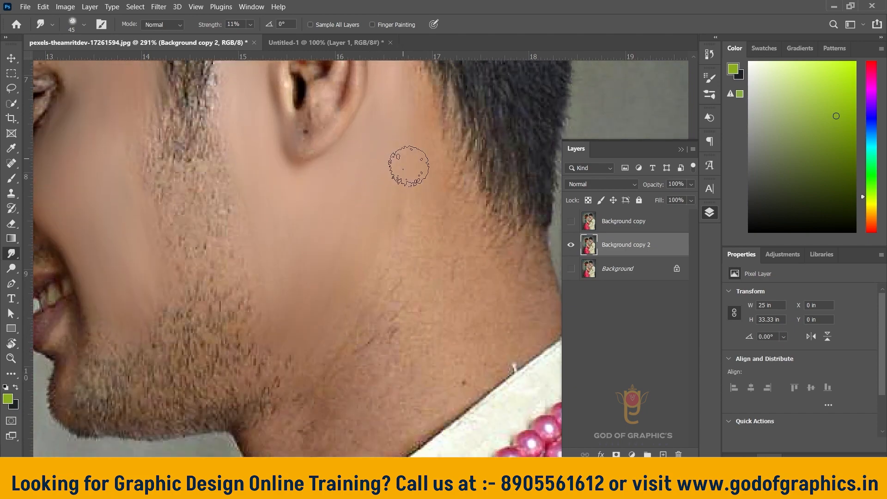
mouse_move(385, 262)
mouse_down()
mouse_move(315, 339)
mouse_move(299, 337)
mouse_move(336, 264)
mouse_move(305, 290)
mouse_move(330, 209)
mouse_up()
scroll(331, 209, down, 1)
mouse_move(396, 230)
mouse_down()
mouse_move(388, 264)
mouse_move(313, 359)
mouse_move(334, 329)
mouse_move(283, 378)
mouse_move(270, 419)
mouse_move(300, 415)
mouse_move(346, 375)
mouse_move(305, 391)
mouse_move(334, 376)
mouse_move(449, 230)
mouse_move(450, 185)
mouse_move(444, 228)
mouse_move(381, 301)
mouse_move(369, 226)
mouse_move(258, 419)
mouse_up()
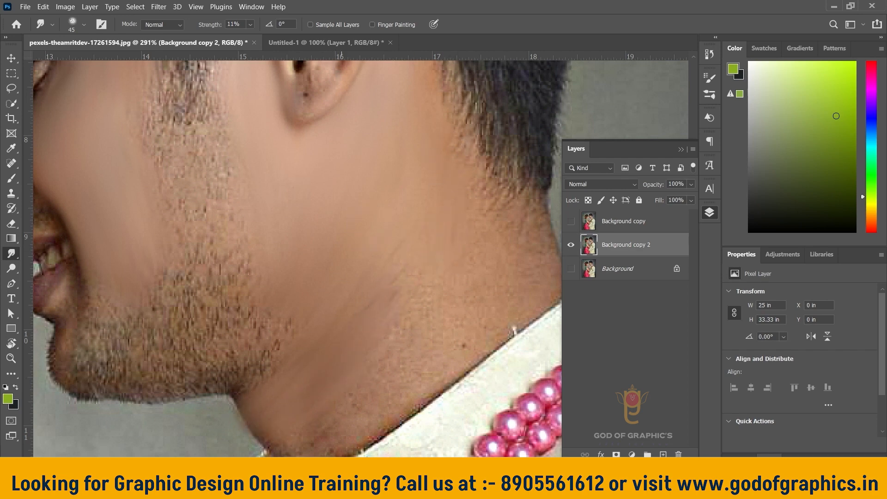
mouse_move(341, 347)
mouse_down()
mouse_move(373, 359)
mouse_move(396, 287)
mouse_move(268, 399)
mouse_up()
mouse_move(296, 425)
mouse_down()
mouse_move(320, 418)
mouse_move(384, 361)
mouse_move(390, 343)
mouse_move(471, 276)
mouse_move(339, 390)
mouse_move(276, 419)
mouse_move(294, 401)
mouse_move(286, 432)
mouse_move(279, 405)
mouse_move(286, 420)
mouse_move(338, 411)
mouse_move(292, 431)
mouse_move(332, 423)
mouse_move(469, 318)
mouse_move(502, 308)
mouse_move(488, 302)
mouse_move(524, 269)
mouse_move(495, 278)
mouse_move(426, 347)
mouse_move(443, 272)
mouse_move(428, 303)
mouse_move(468, 271)
mouse_move(472, 337)
mouse_move(422, 358)
mouse_move(444, 335)
mouse_move(425, 271)
mouse_move(379, 199)
mouse_move(374, 115)
mouse_move(384, 276)
mouse_up()
scroll(388, 351, down, 1)
drag(380, 242, 384, 306)
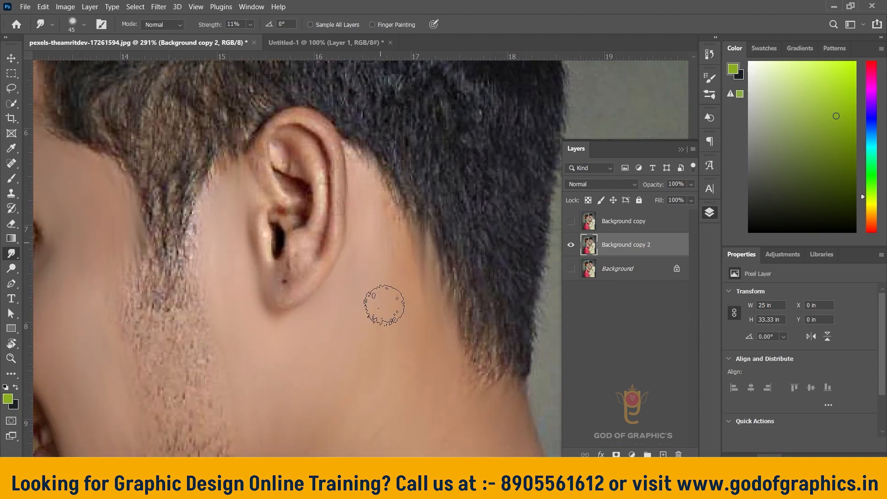
- Set the Smudge brush size to 17 px and smooth the upper rim and outer curve of the man's ear
scroll(372, 305, down, 6)
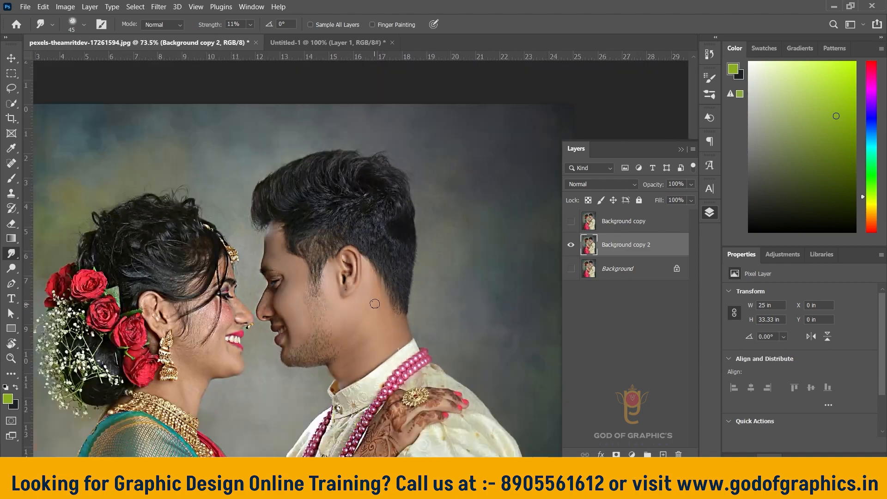
scroll(375, 304, down, 3)
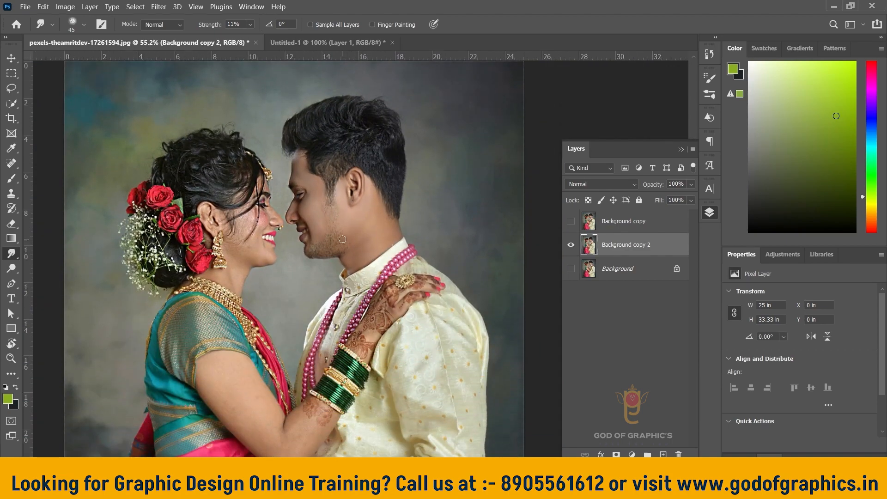
scroll(342, 239, up, 10)
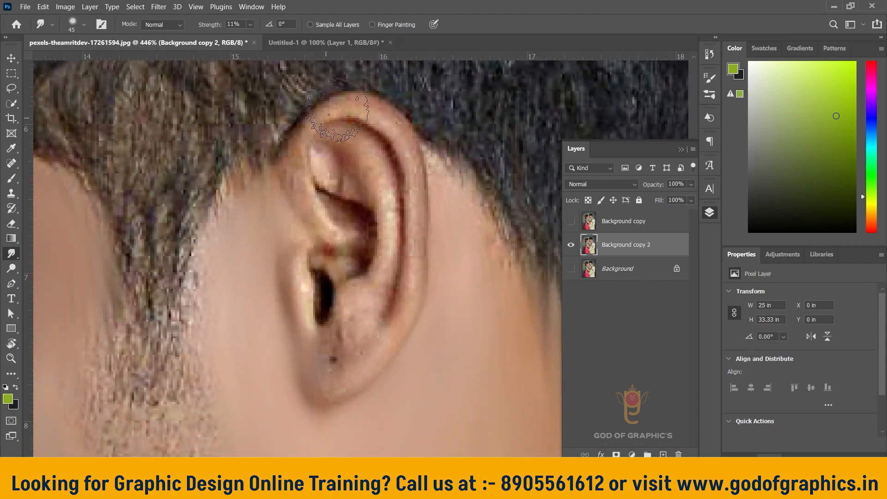
click(84, 24)
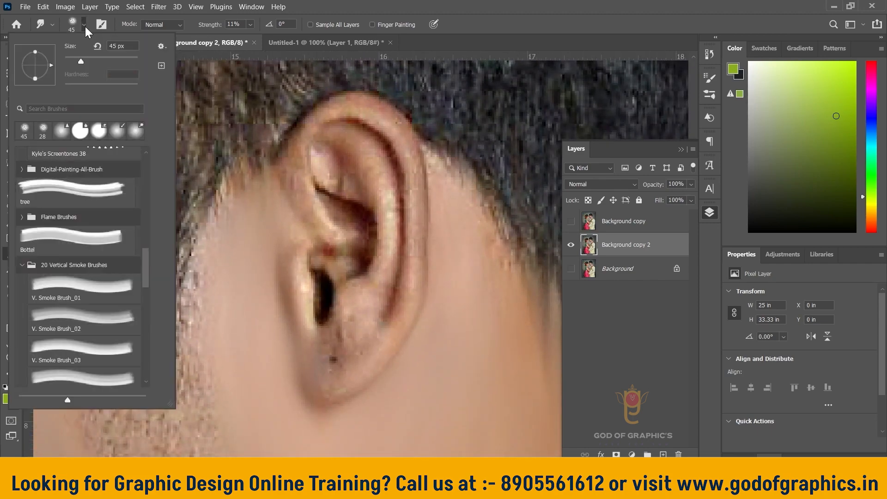
click(72, 58)
click(79, 25)
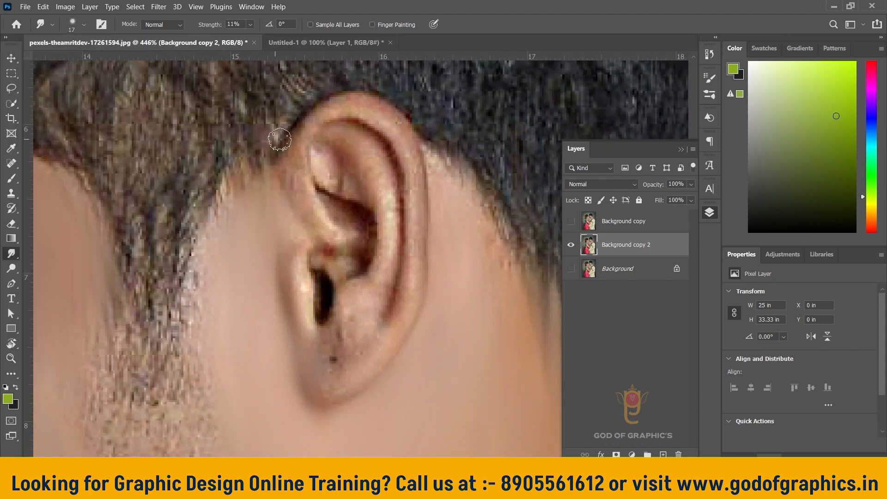
scroll(348, 125, up, 1)
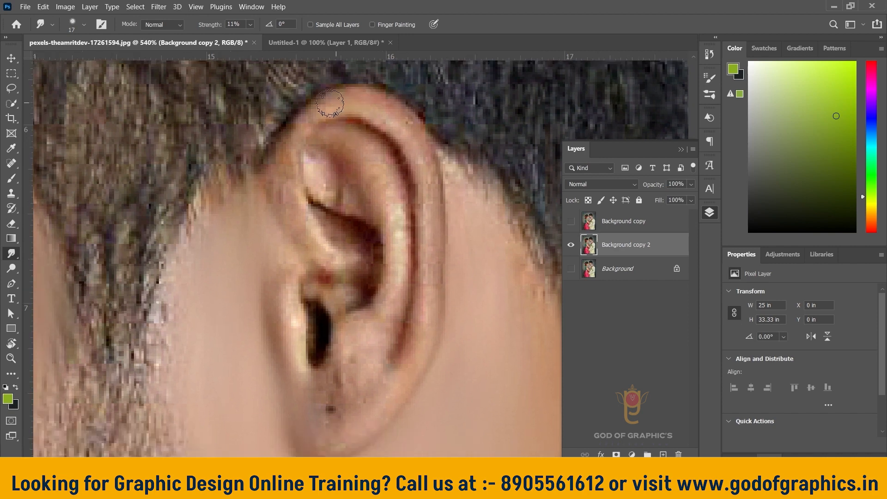
mouse_move(298, 132)
mouse_down()
mouse_move(364, 104)
mouse_move(395, 118)
mouse_move(421, 151)
mouse_up()
mouse_move(427, 182)
mouse_down()
mouse_move(432, 275)
mouse_move(414, 361)
mouse_move(462, 236)
mouse_move(412, 322)
mouse_move(371, 351)
mouse_move(341, 299)
mouse_move(338, 322)
mouse_move(356, 340)
mouse_move(373, 297)
mouse_move(364, 324)
mouse_up()
- Smooth the ridges and folds inside the man's ear with Smudge strokes that follow their curves
mouse_move(398, 244)
mouse_down()
mouse_move(406, 266)
mouse_move(384, 310)
mouse_up()
mouse_move(394, 221)
mouse_down()
mouse_move(387, 259)
mouse_move(435, 219)
mouse_up()
mouse_move(437, 182)
mouse_down()
mouse_move(419, 270)
mouse_move(402, 285)
mouse_up()
drag(428, 204, 420, 286)
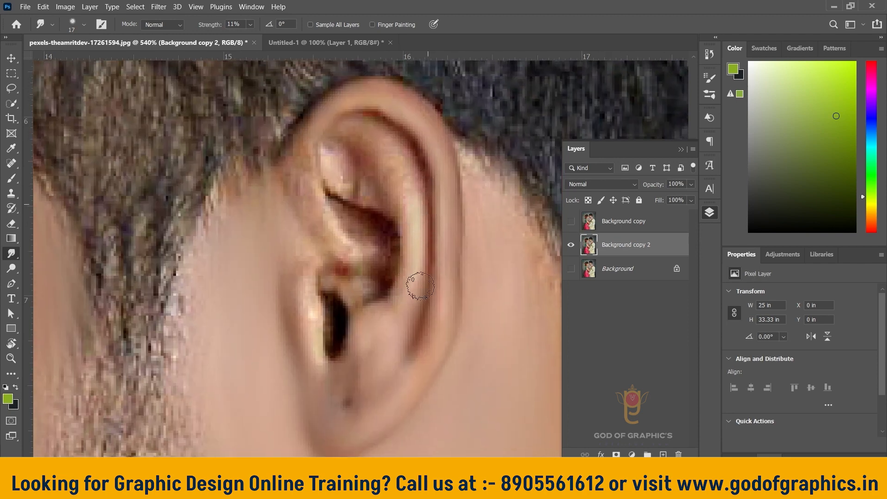
drag(433, 227, 414, 320)
scroll(407, 288, up, 3)
drag(423, 200, 414, 221)
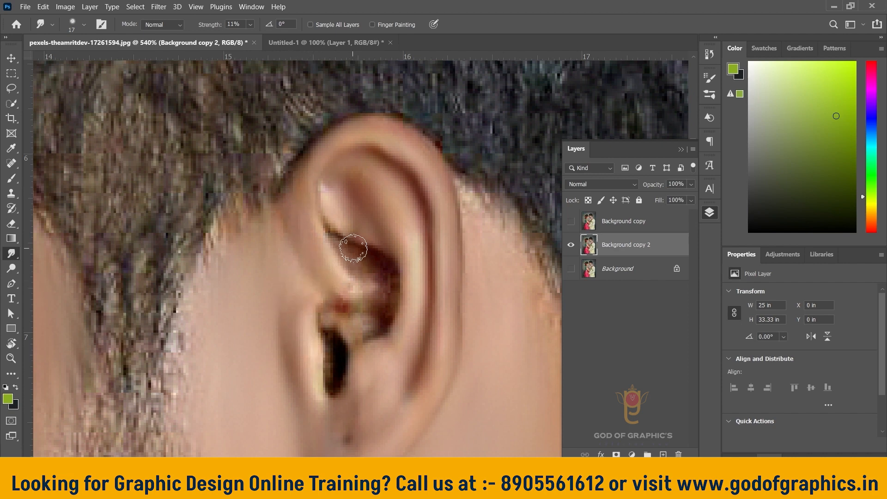
- Set the Smudge brush size to 9 px and blend the dark hollow in the middle of the ear
scroll(355, 249, up, 5)
scroll(366, 205, down, 5)
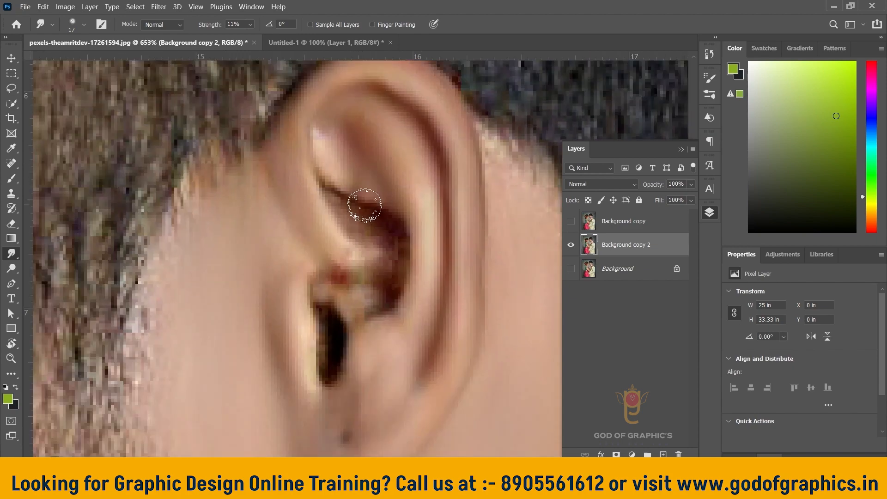
click(79, 26)
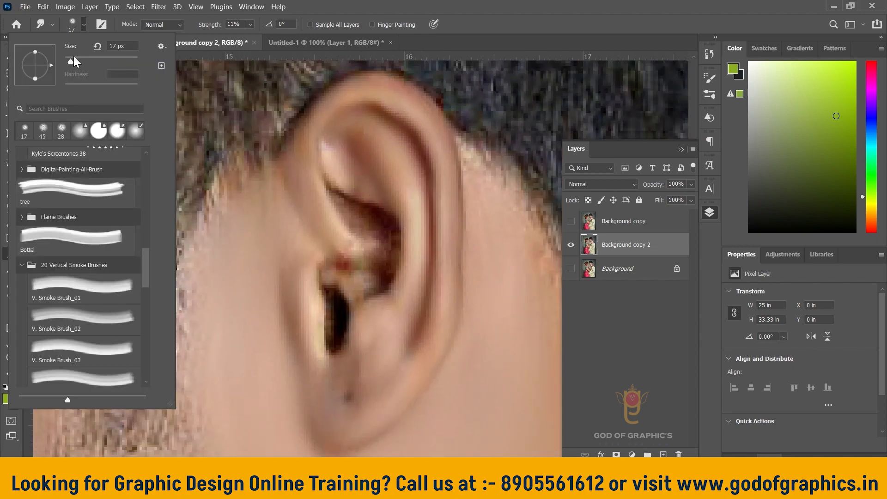
click(68, 57)
key(Return)
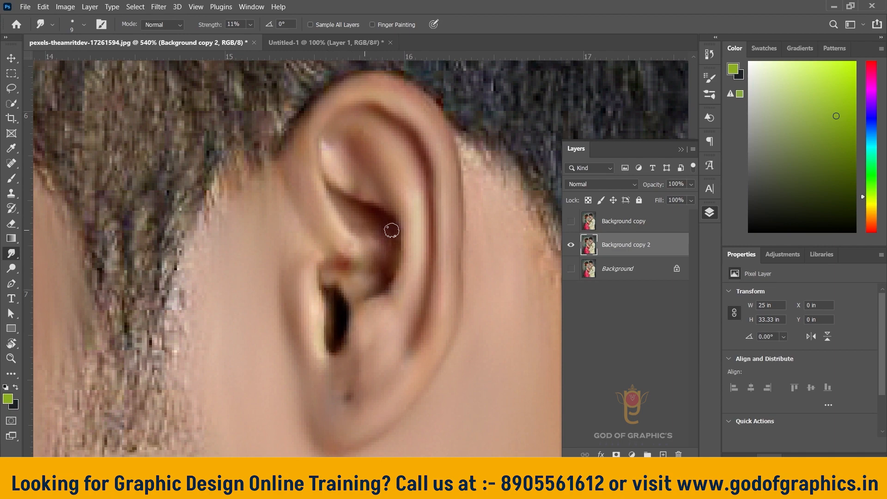
- Compare the smudged face with the original photo by showing Background and toggling the visibility of Background copy 2
scroll(368, 246, down, 10)
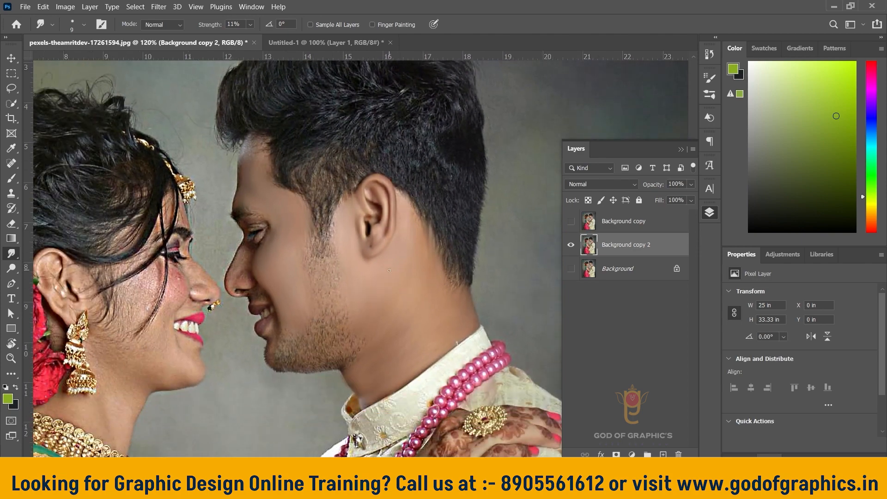
scroll(384, 202, up, 3)
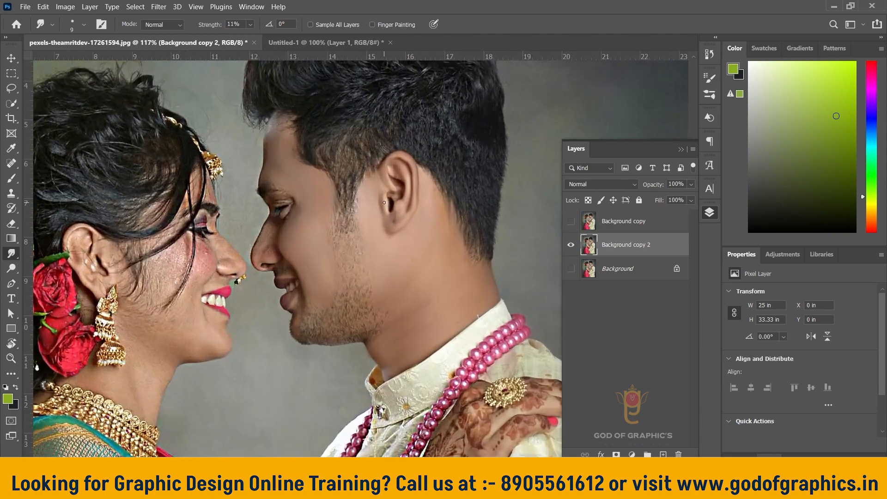
scroll(378, 198, up, 2)
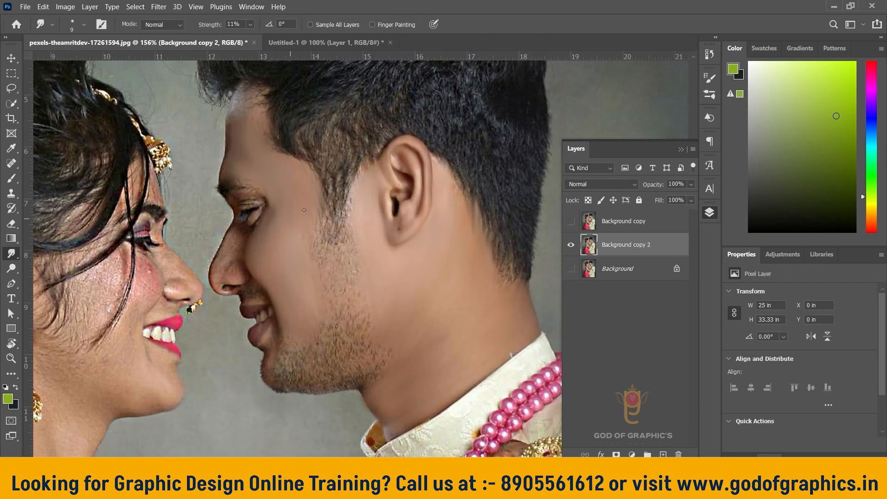
click(571, 250)
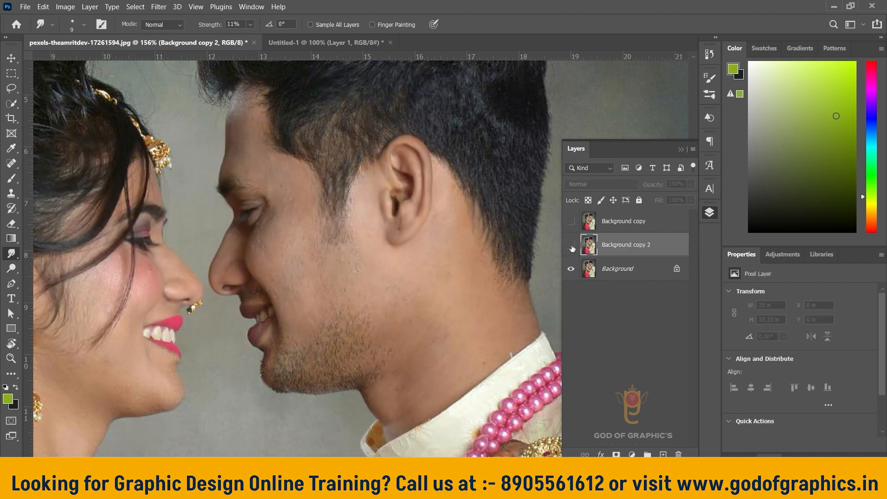
click(572, 248)
click(572, 247)
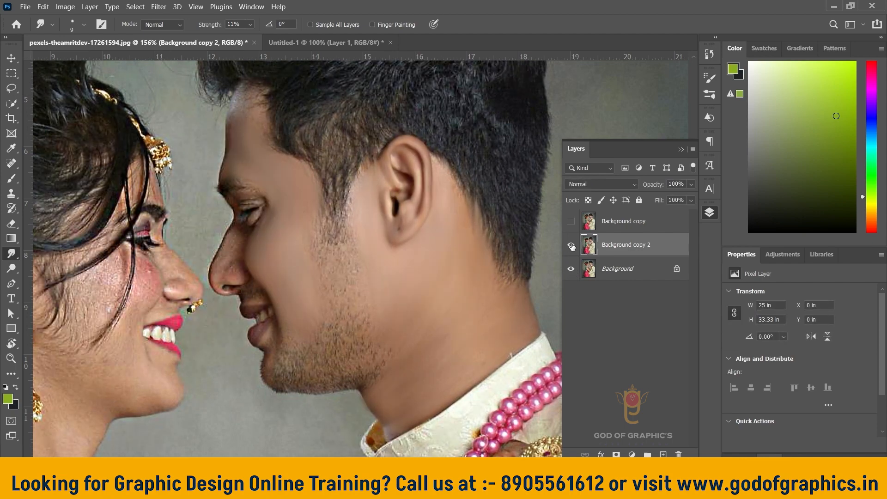
click(571, 247)
scroll(408, 210, down, 3)
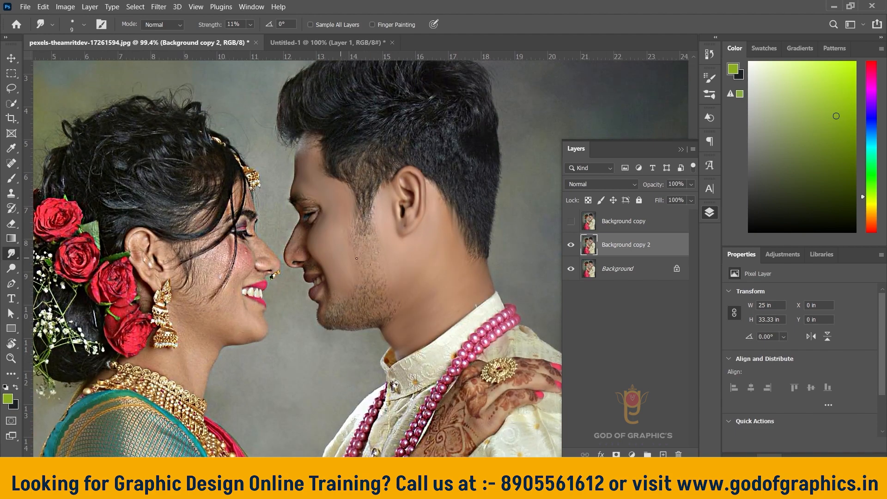
- Set the Smudge brush size to 18 px and smooth the man's forehead up to the hairline
scroll(374, 256, down, 2)
scroll(323, 171, up, 6)
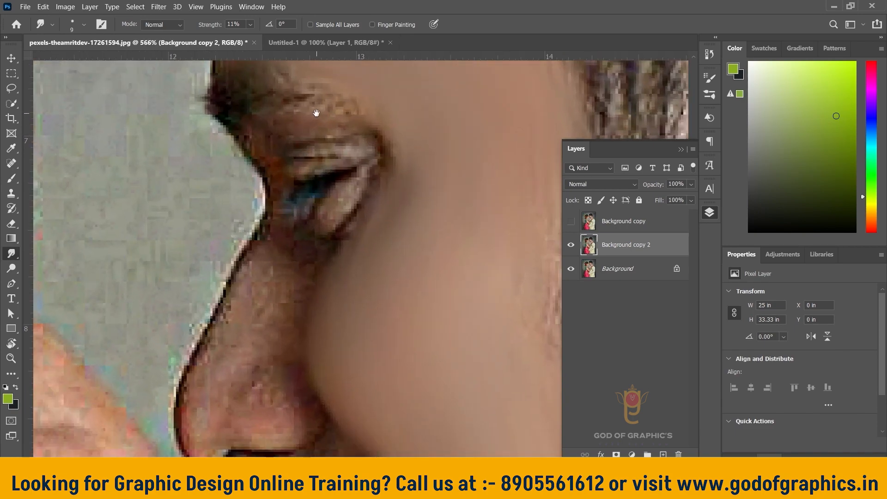
drag(317, 113, 337, 295)
scroll(279, 174, up, 4)
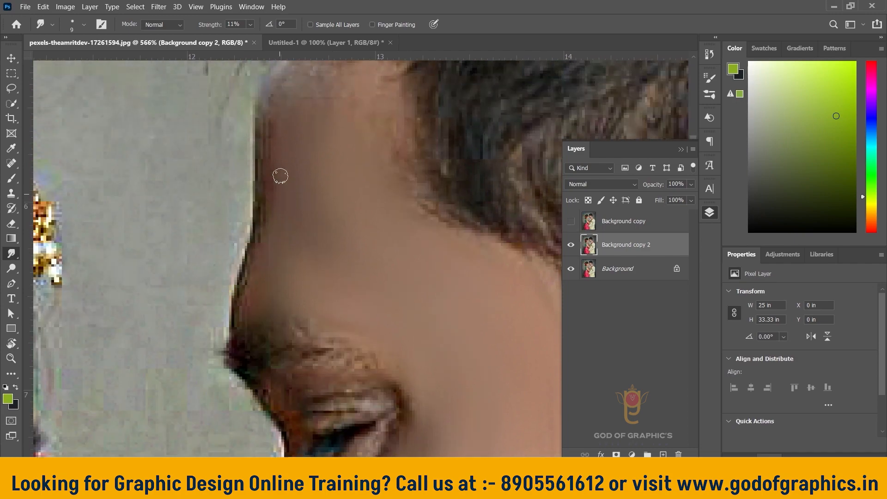
scroll(276, 171, up, 1)
scroll(277, 171, up, 2)
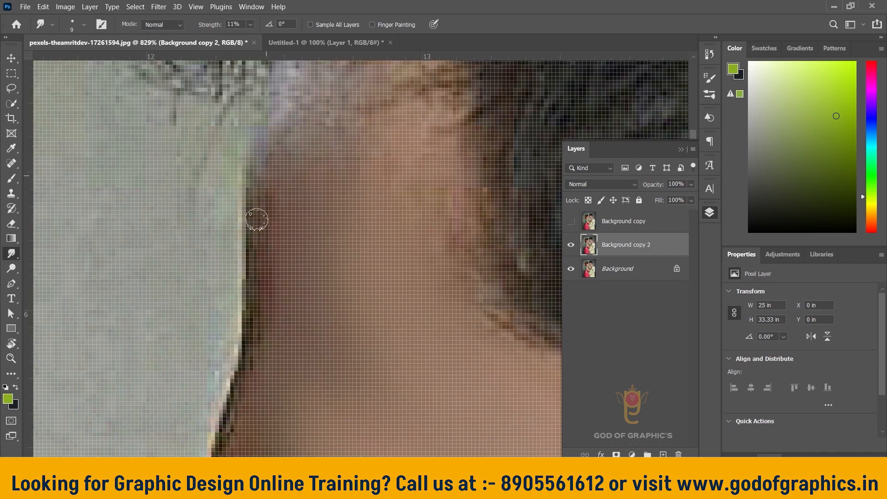
scroll(256, 324, down, 6)
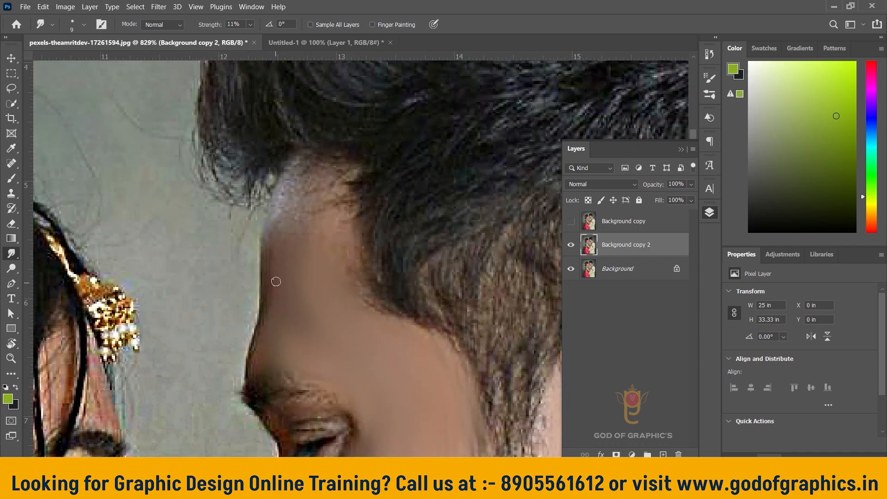
scroll(275, 281, down, 3)
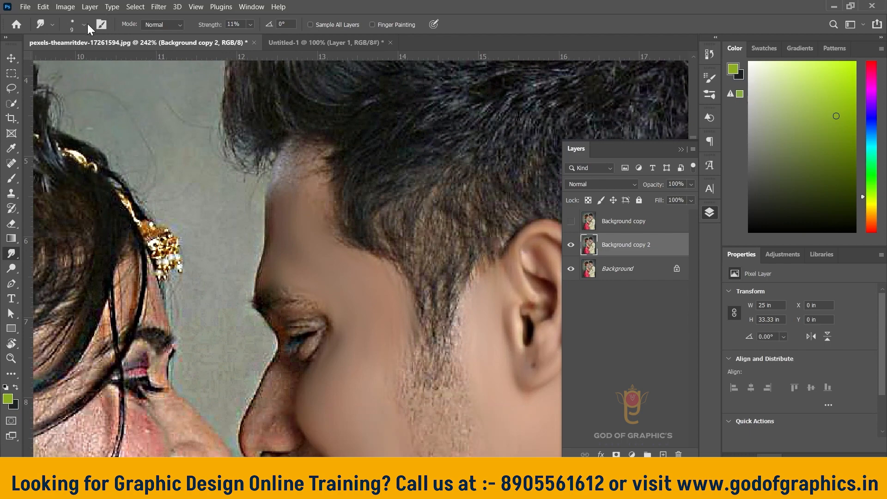
click(83, 25)
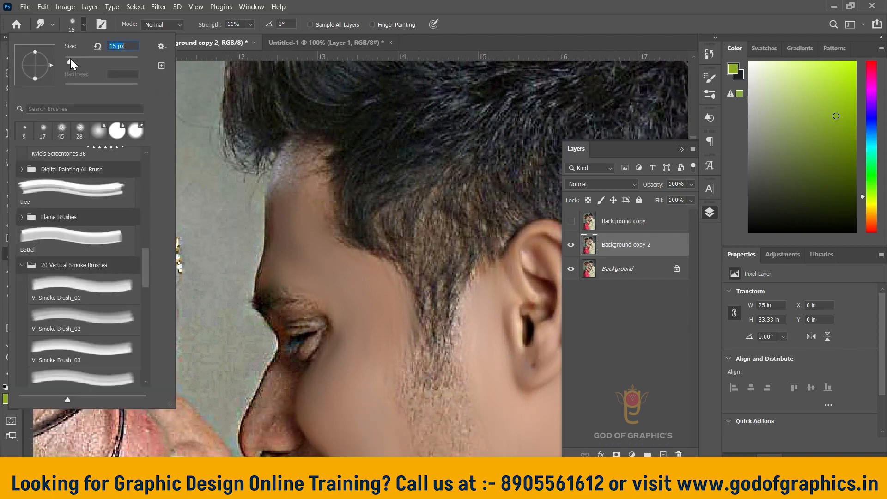
click(85, 34)
scroll(287, 181, up, 3)
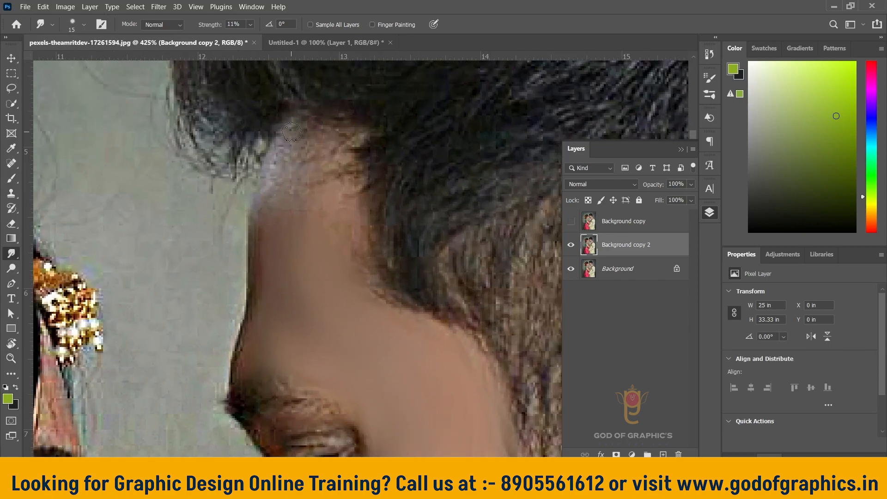
click(84, 26)
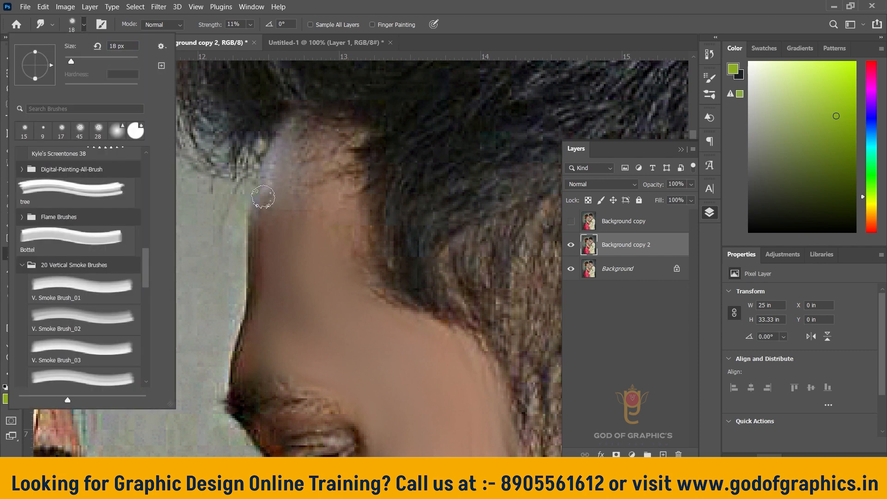
click(85, 27)
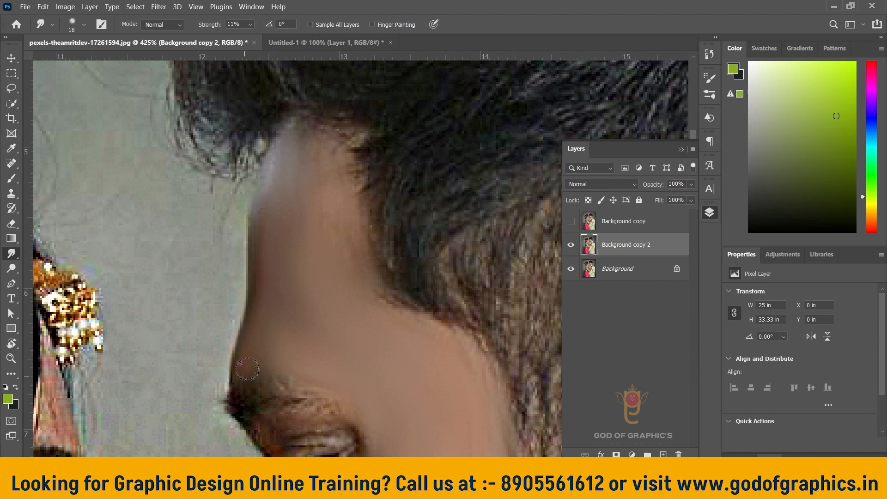
- Smooth the skin of the woman's cheek below her eye with Smudge strokes
scroll(250, 357, down, 5)
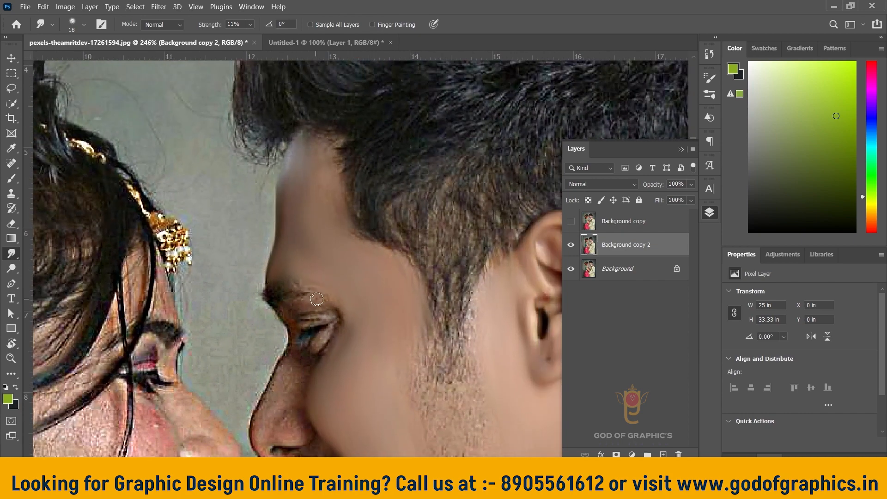
scroll(300, 298, down, 2)
scroll(291, 272, up, 5)
scroll(285, 279, down, 7)
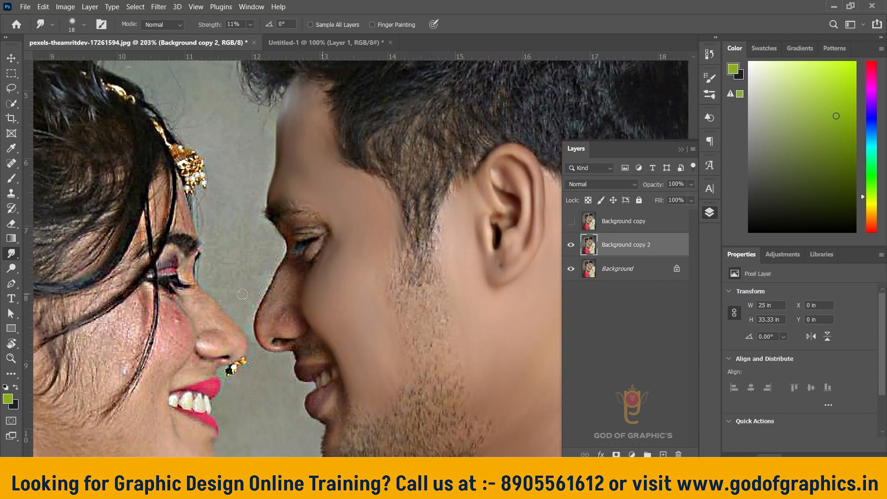
drag(195, 346, 267, 281)
scroll(261, 235, up, 5)
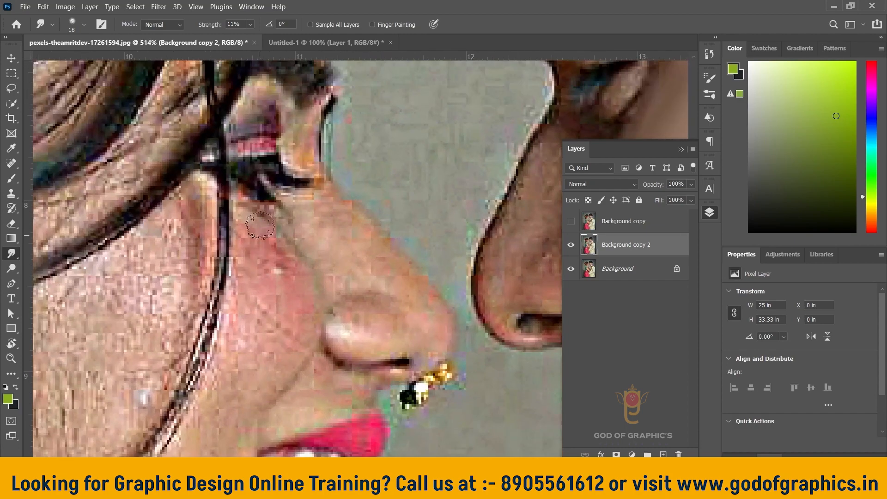
mouse_move(261, 234)
mouse_down()
mouse_move(253, 266)
mouse_move(275, 292)
mouse_move(286, 293)
mouse_move(293, 278)
mouse_move(262, 260)
mouse_move(241, 322)
mouse_move(278, 292)
mouse_move(287, 299)
mouse_move(264, 338)
mouse_move(249, 331)
mouse_move(292, 302)
mouse_move(248, 277)
mouse_move(251, 322)
mouse_move(241, 326)
mouse_move(257, 341)
mouse_move(244, 303)
mouse_move(263, 268)
mouse_move(249, 245)
mouse_up()
- Smooth the man's nose from the bridge beside the eye to the tip with Smudge strokes
scroll(341, 258, right, 5)
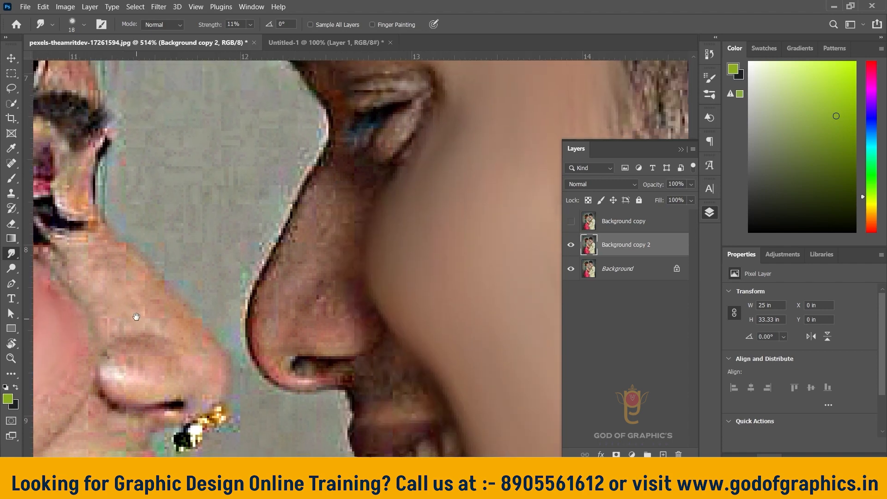
scroll(356, 258, up, 4)
scroll(355, 259, right, 2)
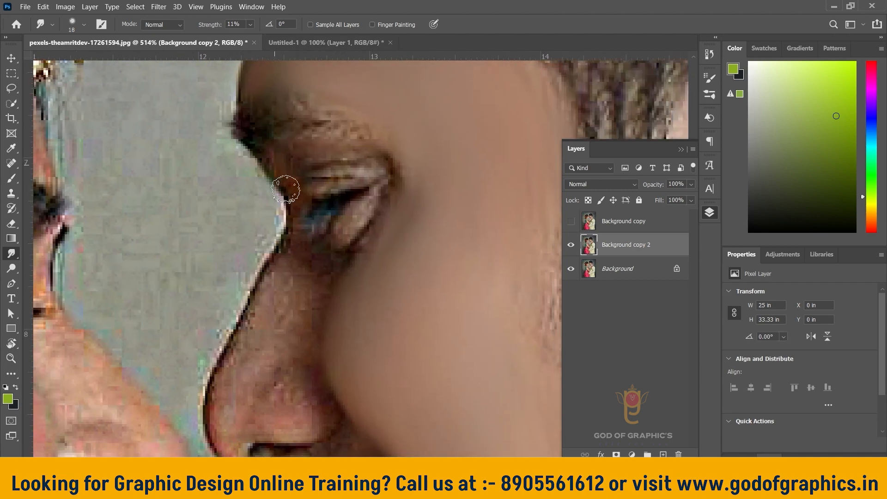
mouse_move(294, 222)
mouse_down()
mouse_move(288, 244)
mouse_move(273, 278)
mouse_move(258, 284)
mouse_move(226, 350)
mouse_move(248, 344)
mouse_move(228, 365)
mouse_move(215, 430)
mouse_move(231, 340)
mouse_move(247, 348)
mouse_move(280, 303)
mouse_move(281, 333)
mouse_move(318, 295)
mouse_move(301, 335)
mouse_move(257, 375)
mouse_move(296, 305)
mouse_move(286, 314)
mouse_move(334, 332)
mouse_move(287, 348)
mouse_move(324, 356)
mouse_move(315, 303)
mouse_move(275, 349)
mouse_move(236, 368)
mouse_move(264, 401)
mouse_move(232, 345)
mouse_move(266, 254)
mouse_move(276, 266)
mouse_move(289, 237)
mouse_move(312, 231)
mouse_move(268, 328)
mouse_move(313, 317)
mouse_move(298, 336)
mouse_move(299, 349)
mouse_move(311, 348)
mouse_move(322, 298)
mouse_move(324, 313)
mouse_move(327, 213)
mouse_move(323, 265)
mouse_move(346, 187)
mouse_move(326, 180)
mouse_move(351, 177)
mouse_move(329, 203)
mouse_move(339, 218)
mouse_move(317, 198)
mouse_move(289, 278)
mouse_up()
- Smudge the skin above the man's upper lip, his lips and the area around his mouth
scroll(287, 250, down, 2)
scroll(287, 243, down, 2)
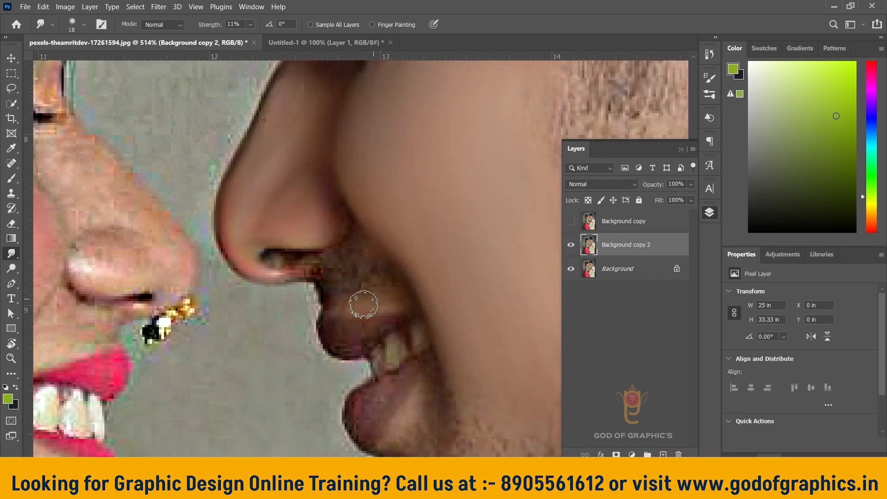
mouse_move(367, 297)
mouse_down()
mouse_move(332, 309)
mouse_move(360, 320)
mouse_move(395, 316)
mouse_move(330, 336)
mouse_move(332, 351)
mouse_move(353, 357)
mouse_move(334, 332)
mouse_move(388, 388)
mouse_up()
scroll(406, 347, down, 3)
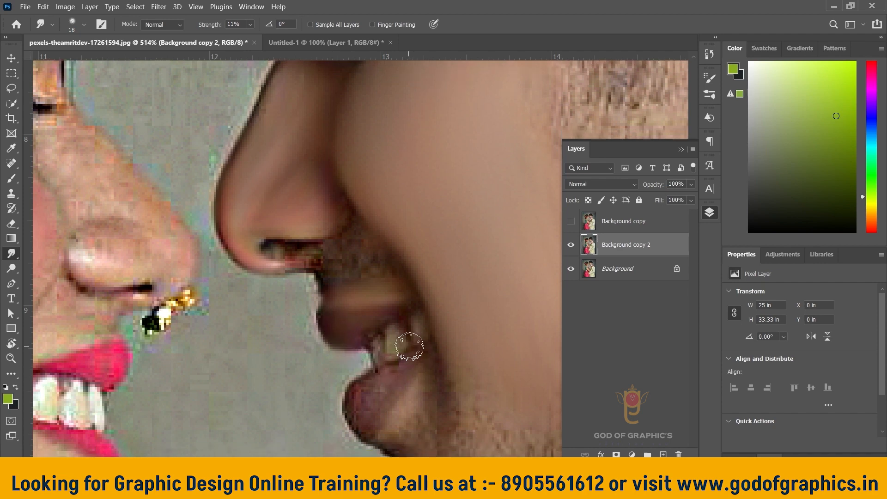
mouse_move(434, 277)
mouse_down()
mouse_move(418, 330)
mouse_move(404, 335)
mouse_move(422, 300)
mouse_move(387, 354)
mouse_move(424, 363)
mouse_move(416, 398)
mouse_move(451, 272)
mouse_move(456, 325)
mouse_move(443, 336)
mouse_move(415, 268)
mouse_move(422, 260)
mouse_move(383, 307)
mouse_move(395, 281)
mouse_move(356, 308)
mouse_move(352, 322)
mouse_move(363, 334)
mouse_move(356, 335)
mouse_move(383, 267)
mouse_move(409, 230)
mouse_move(416, 235)
mouse_move(421, 246)
mouse_move(396, 243)
mouse_move(395, 259)
mouse_move(375, 256)
mouse_move(373, 269)
mouse_move(402, 281)
mouse_move(380, 259)
mouse_up()
- Refine the blending on the side and tip of the man's nose with further Smudge strokes
key(ctrl+0)
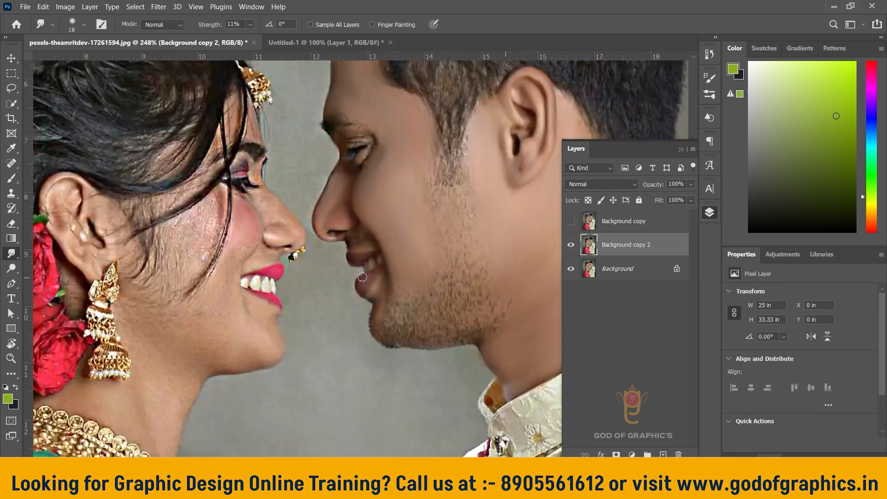
scroll(360, 235, up, 8)
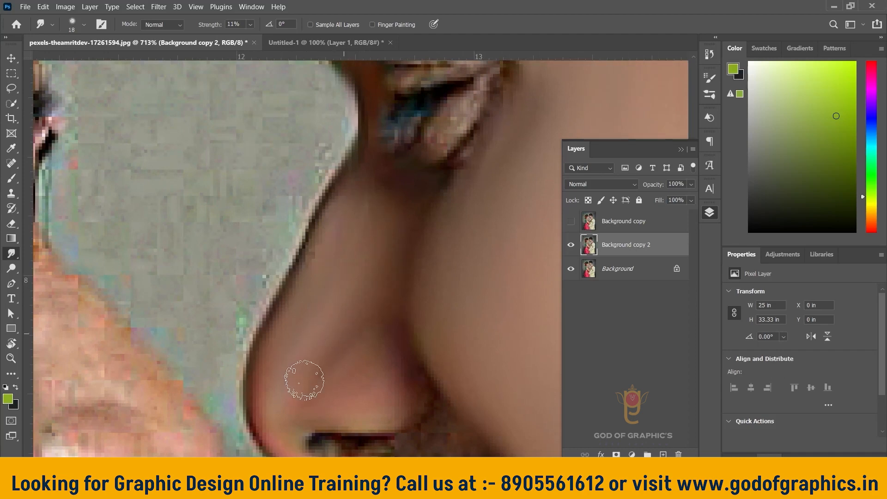
scroll(305, 322, down, 4)
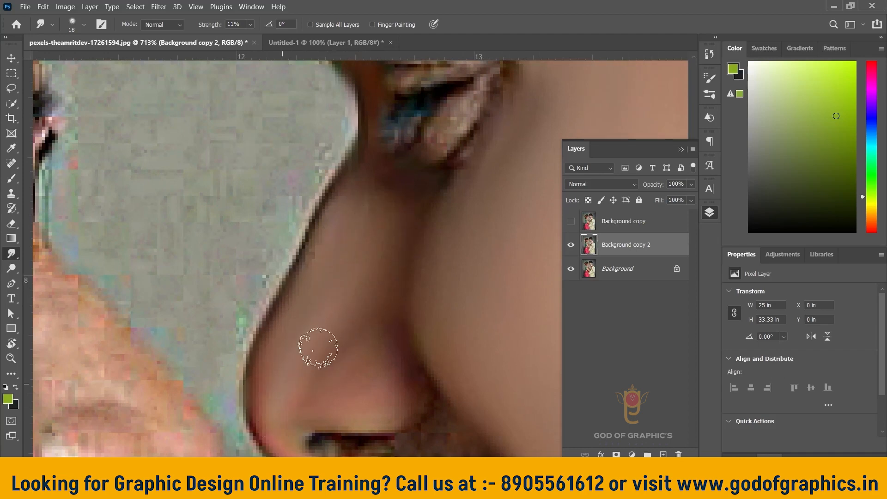
- Compare the smudged faces with the original photo by toggling the visibility of Background copy 2
scroll(324, 310, down, 5)
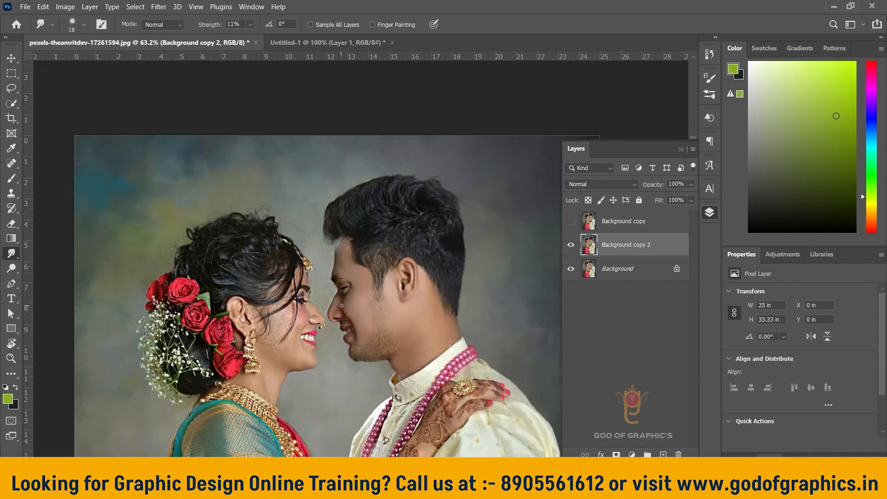
scroll(356, 269, up, 4)
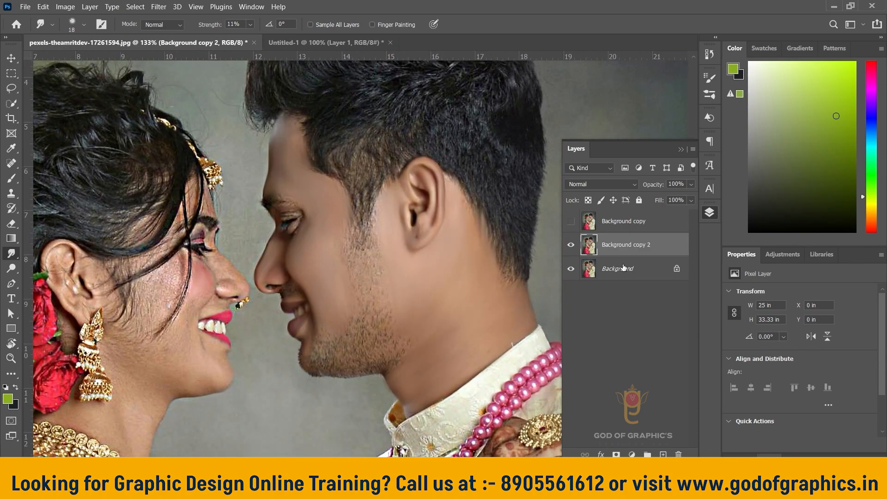
click(570, 245)
click(570, 245)
click(570, 245)
scroll(330, 226, up, 1)
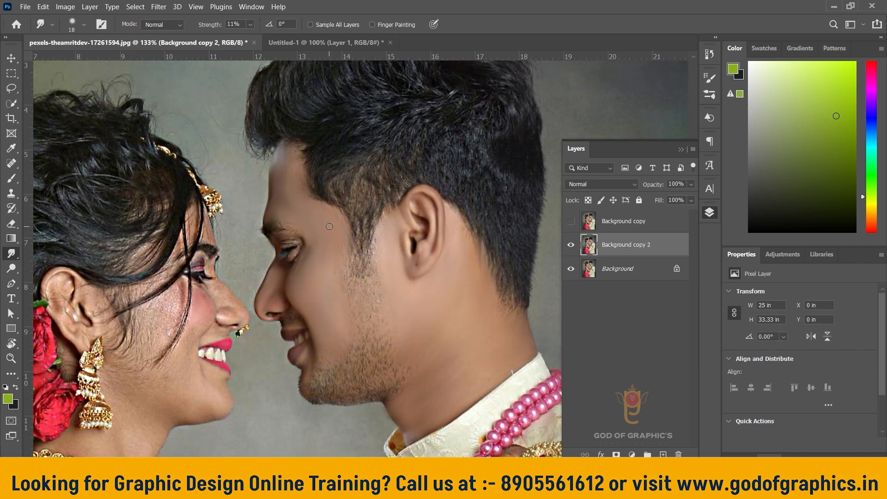
- Examine the finished portrait painting in Untitled-1 as a reference, then return to the couple photo
click(314, 41)
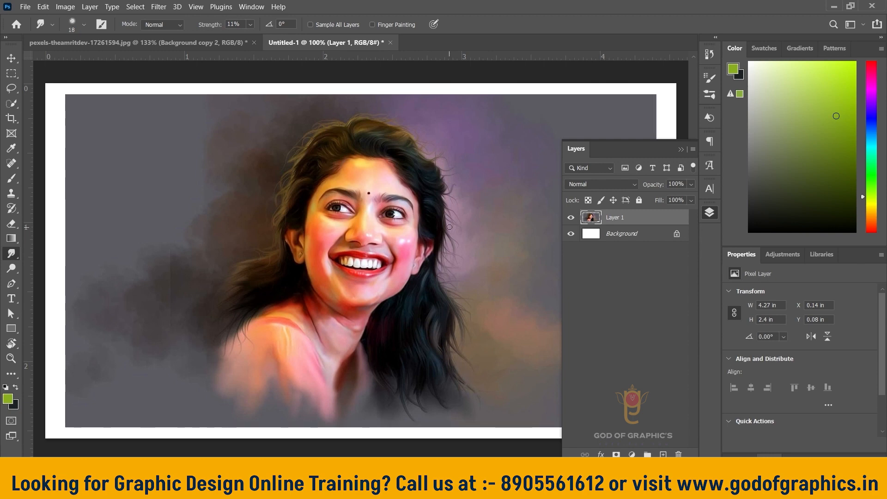
scroll(394, 243, up, 3)
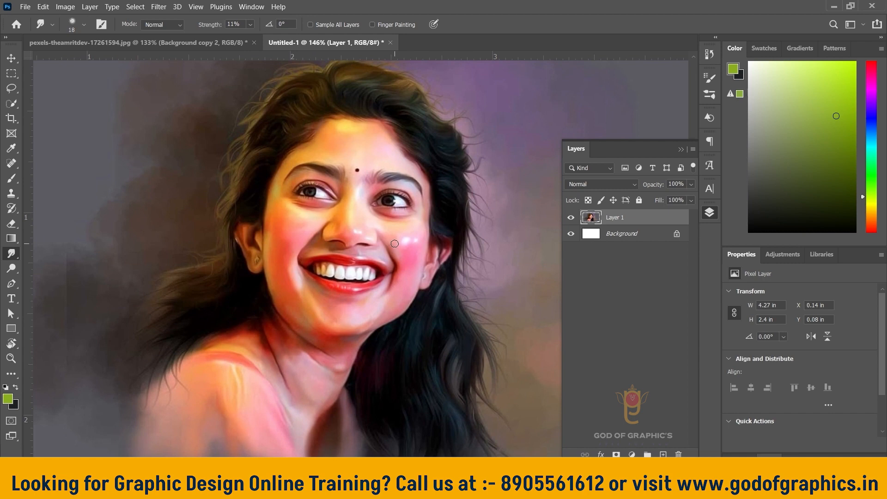
click(191, 44)
scroll(297, 267, down, 2)
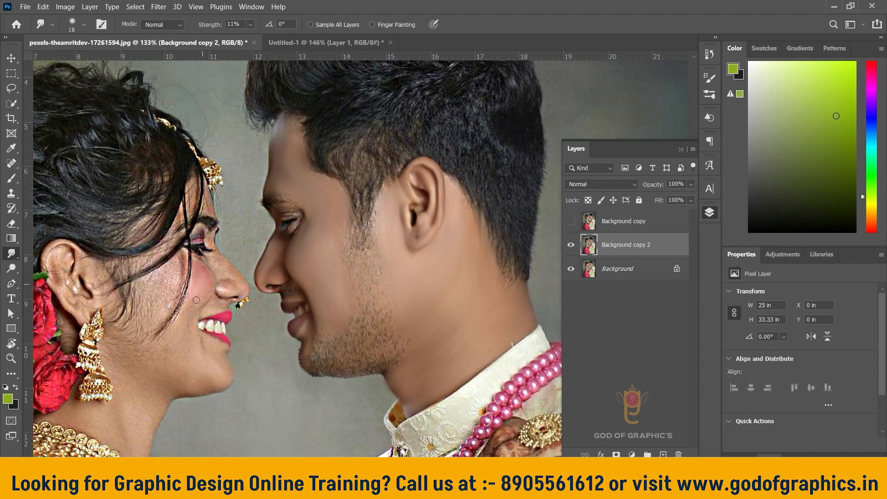
- Switch to the Brush tool and set its size to 97 px
right_click(15, 176)
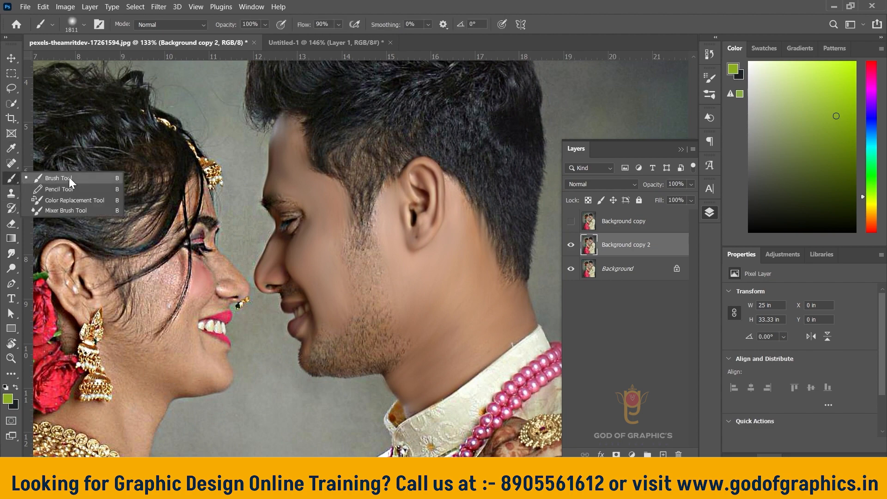
click(60, 178)
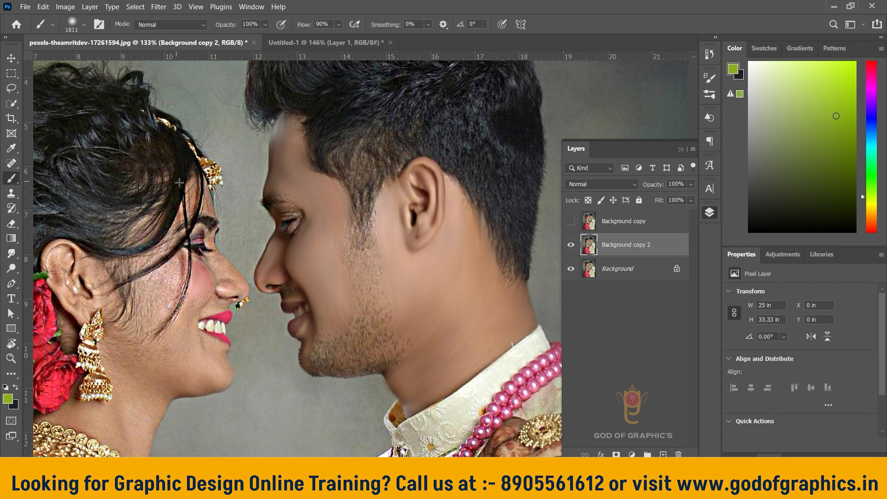
click(85, 25)
text(130)
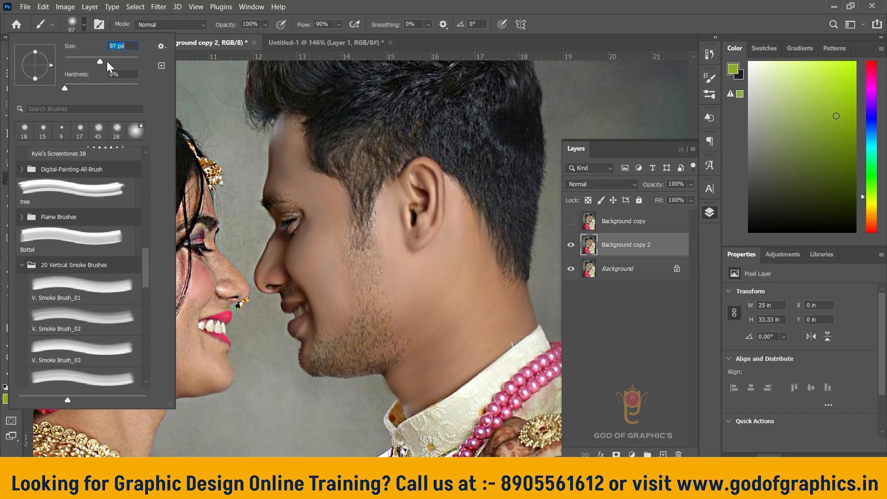
drag(107, 61, 112, 62)
click(84, 29)
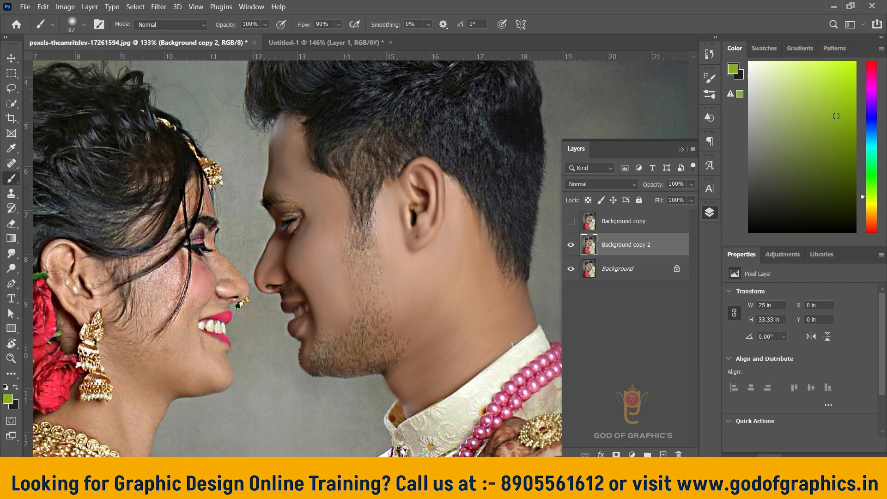
- Add a new layer above Background copy 2 and paint a soft spot on the man's cheek in the color sampled from the woman's lips
click(663, 454)
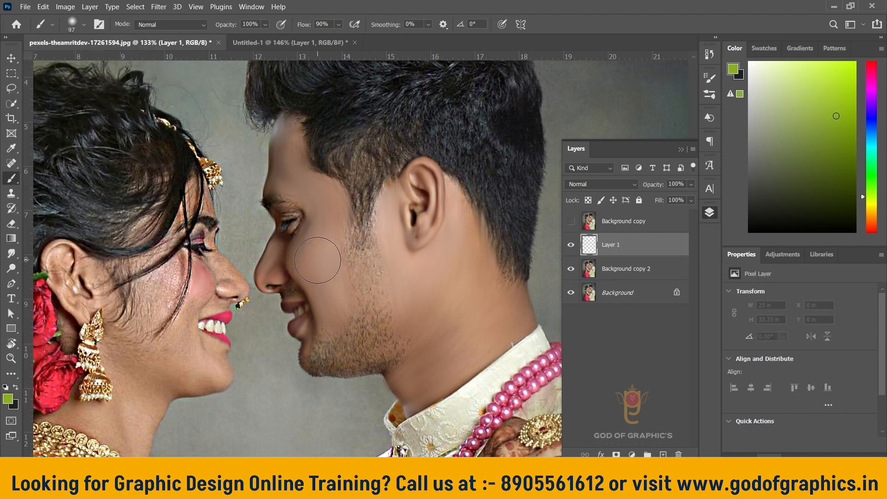
key(i)
click(229, 315)
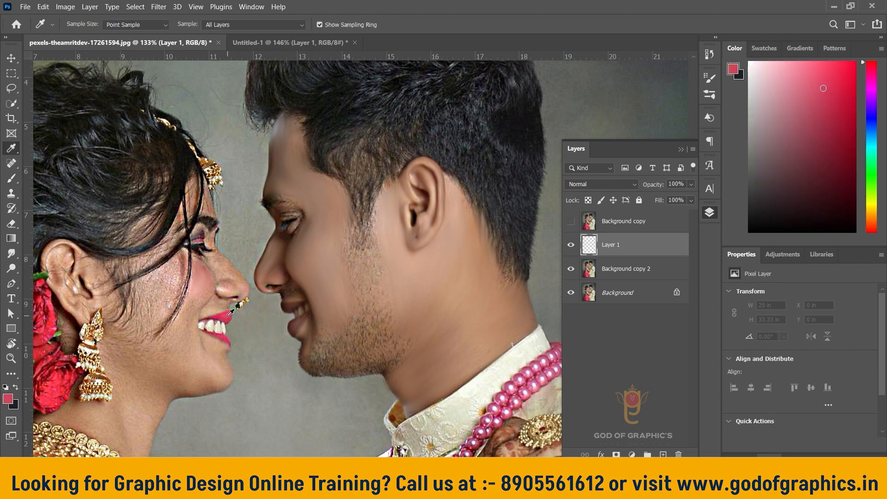
click(11, 179)
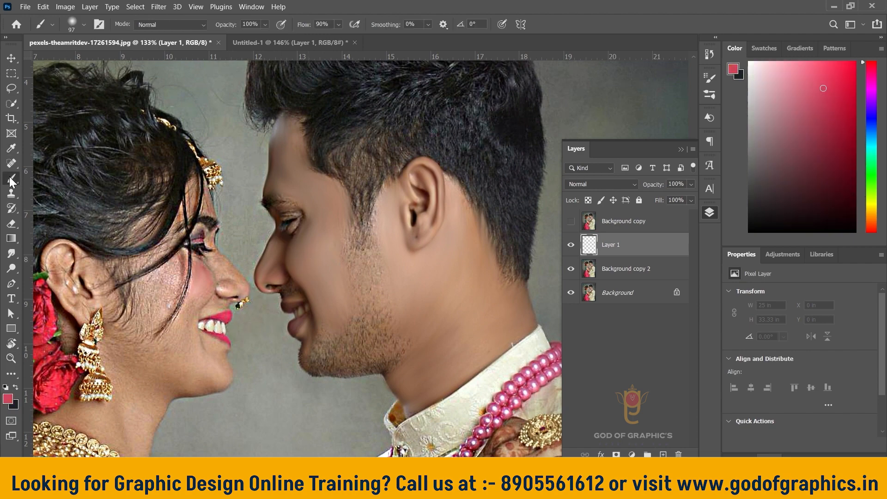
drag(296, 261, 328, 259)
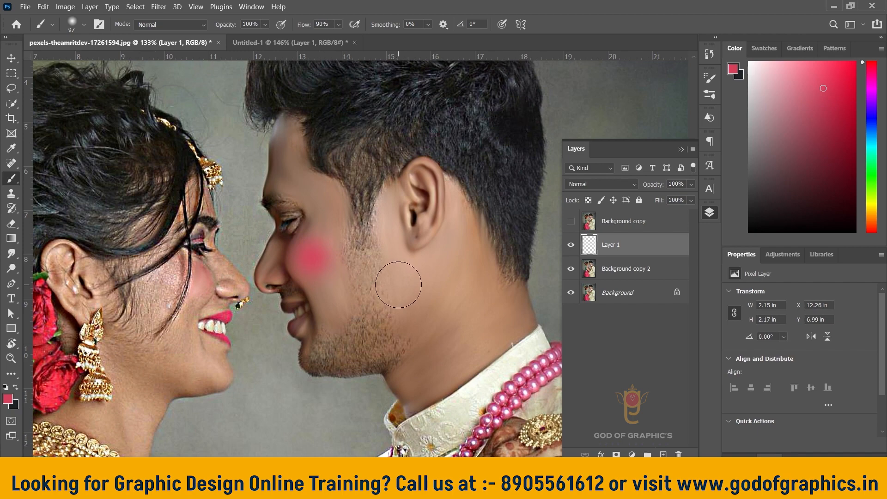
click(84, 25)
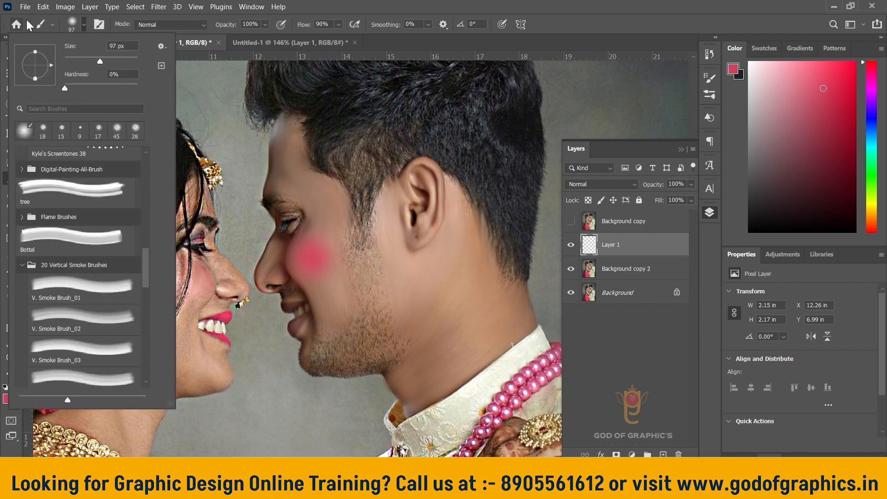
click(85, 27)
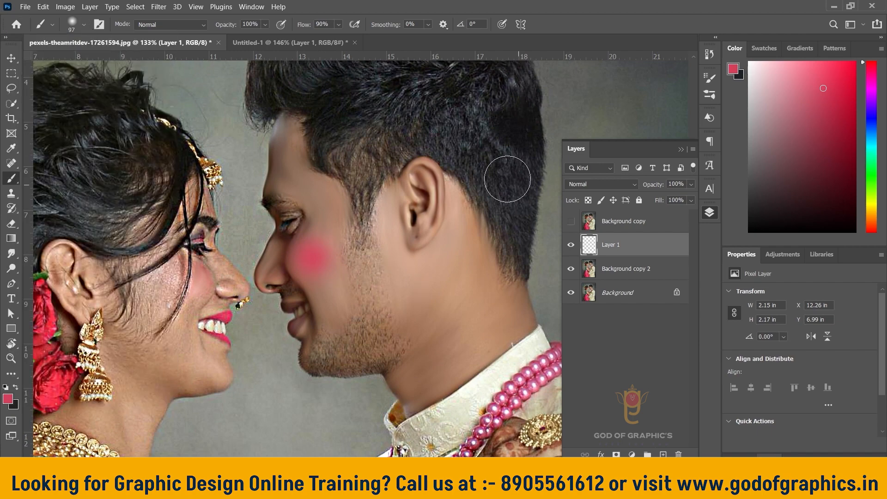
- Lower the blush layer's opacity to 50% and shift the blush spot slightly down and toward the nose on the man's cheek
click(691, 184)
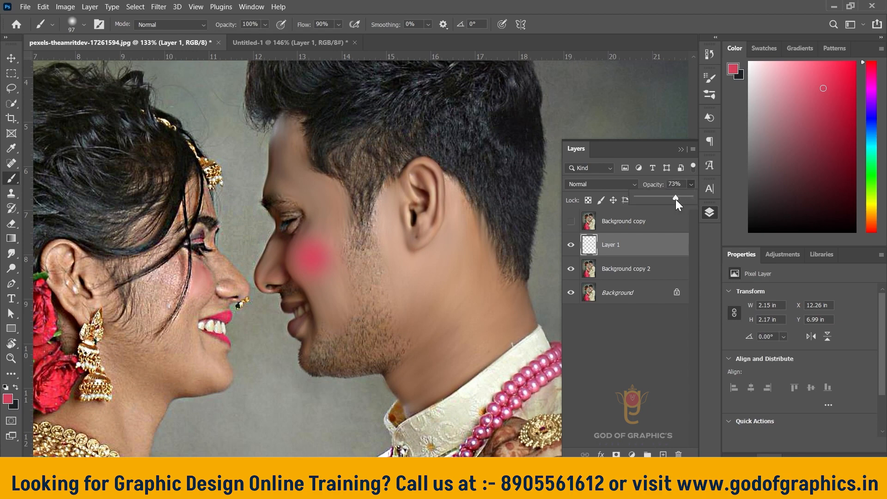
drag(675, 199, 649, 204)
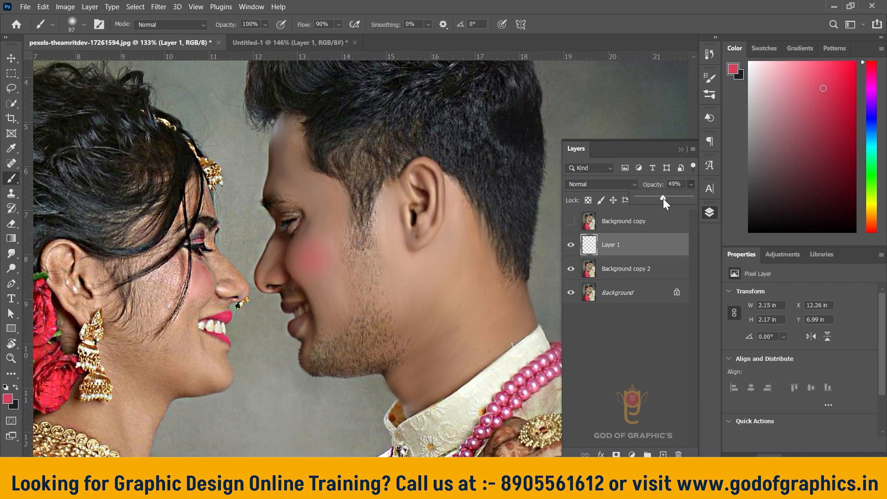
click(12, 59)
drag(313, 256, 303, 259)
scroll(354, 271, down, 10)
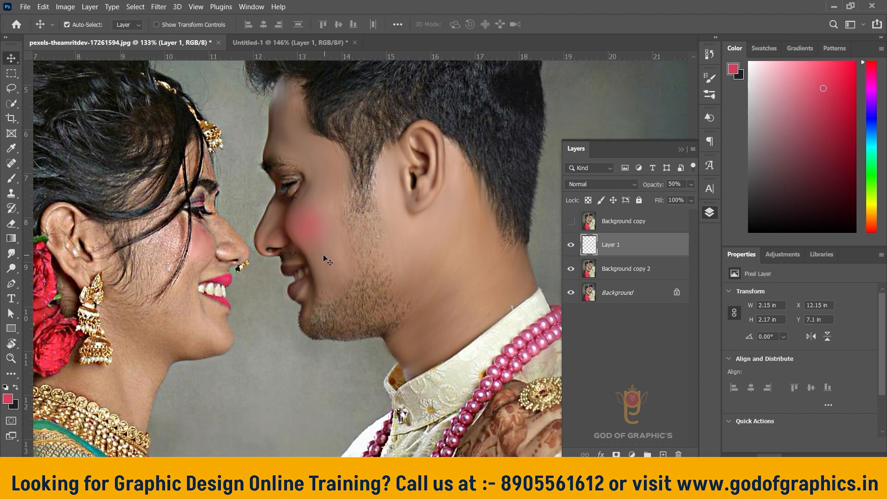
scroll(354, 268, up, 10)
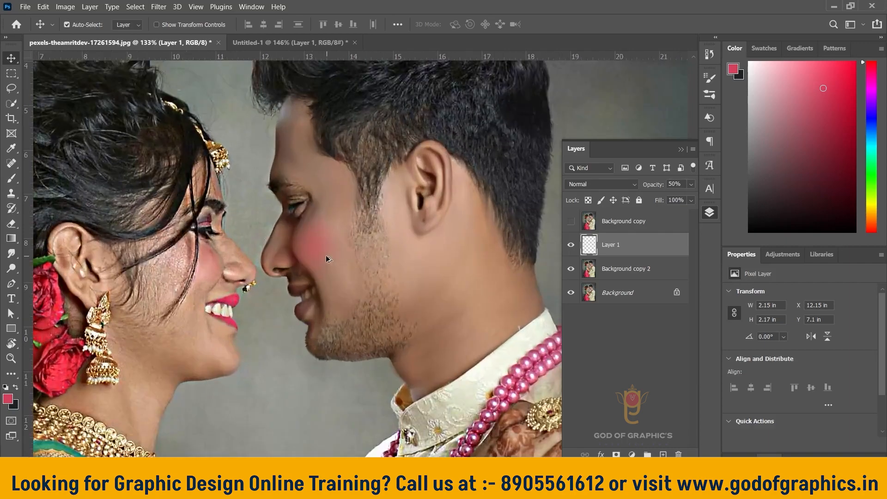
- Compare the man's cheek with and without the blush by toggling the visibility of Layer 1
click(570, 245)
click(570, 245)
click(570, 245)
click(570, 245)
- Add a new layer above Layer 1 for coloring the man's hair and set its blend mode to Color Dodge
scroll(425, 196, down, 3)
drag(444, 152, 373, 310)
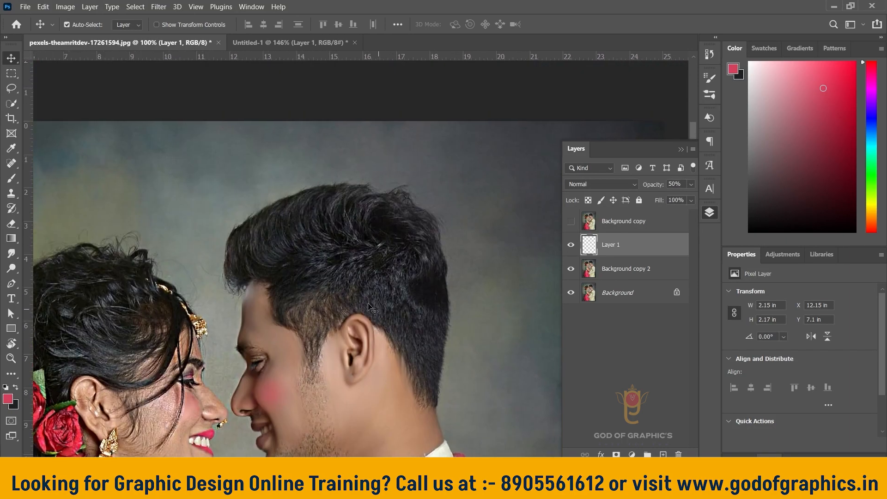
drag(301, 297, 300, 262)
scroll(301, 165, up, 2)
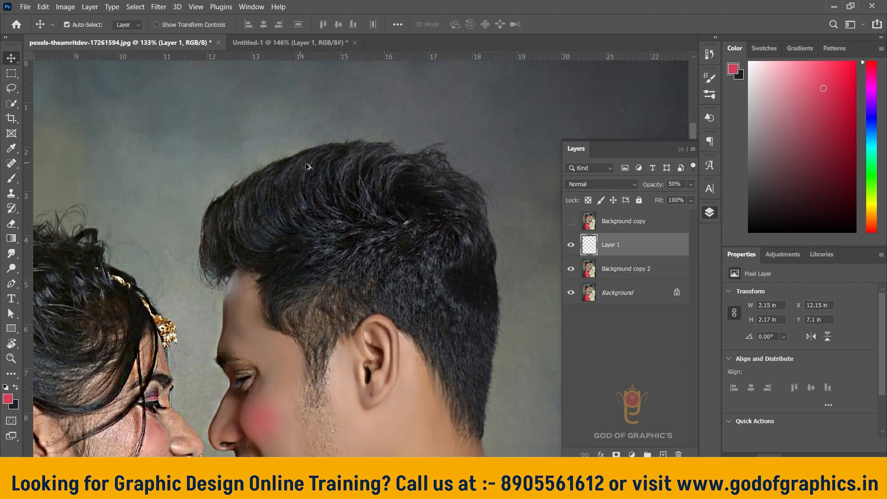
click(663, 454)
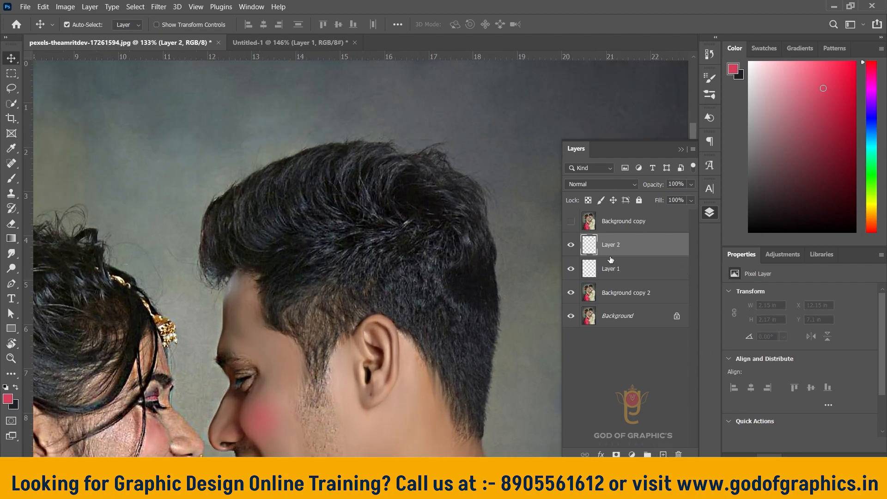
click(617, 187)
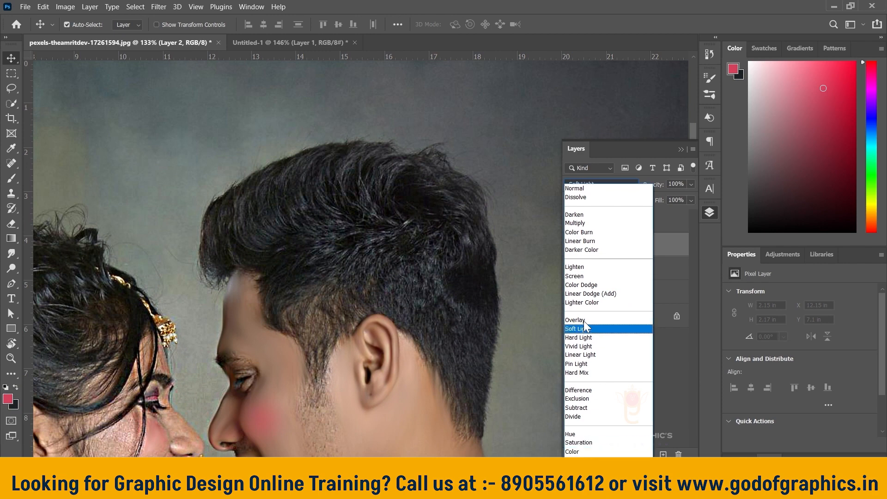
click(583, 284)
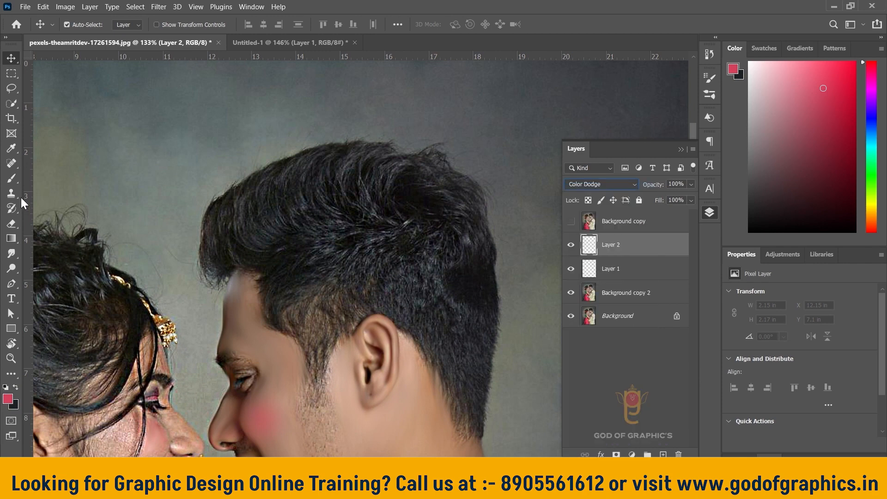
- Paint the pinkish-red foreground color over the top front of the man's hair with the Brush tool
right_click(11, 178)
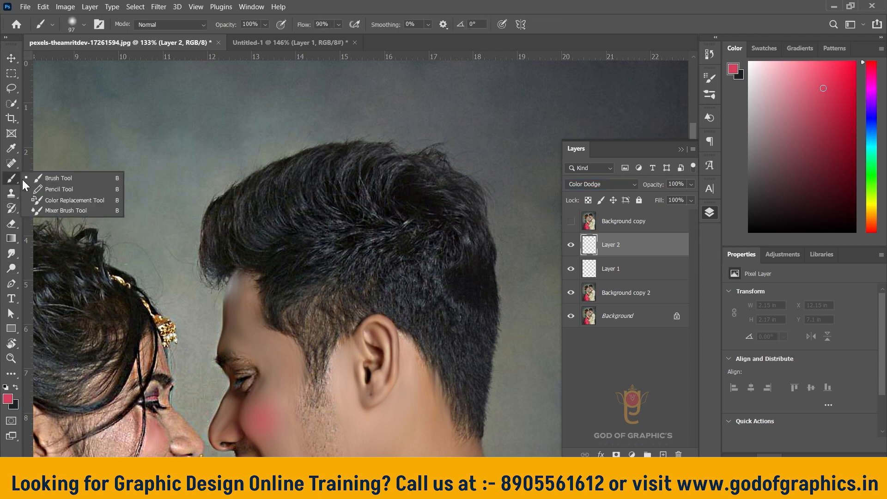
click(22, 178)
mouse_move(371, 134)
mouse_down()
mouse_move(340, 141)
mouse_move(242, 194)
mouse_move(259, 226)
mouse_up()
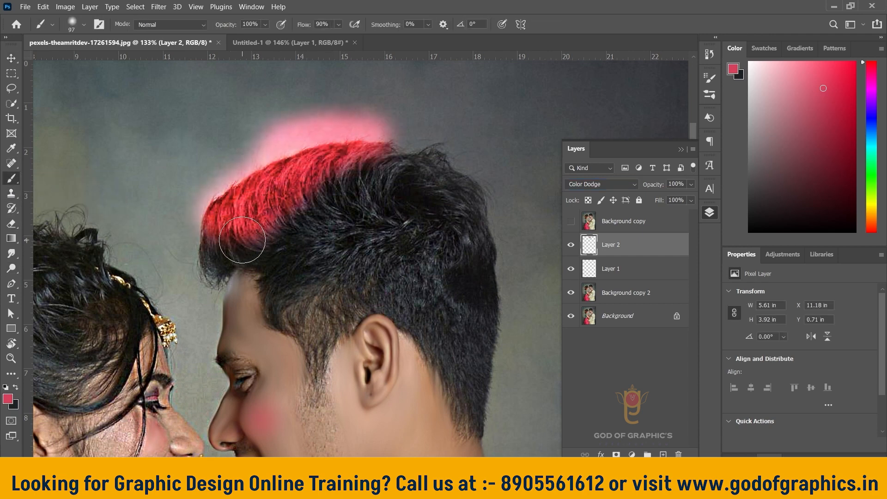
- Set the hair color layer to Screen at 39% opacity and check the effect against the portrait painting in Untitled-1
click(633, 185)
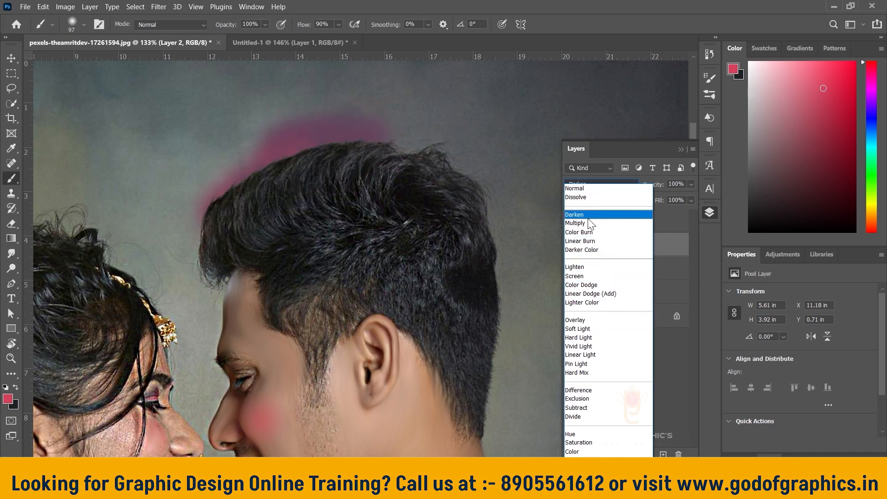
click(587, 276)
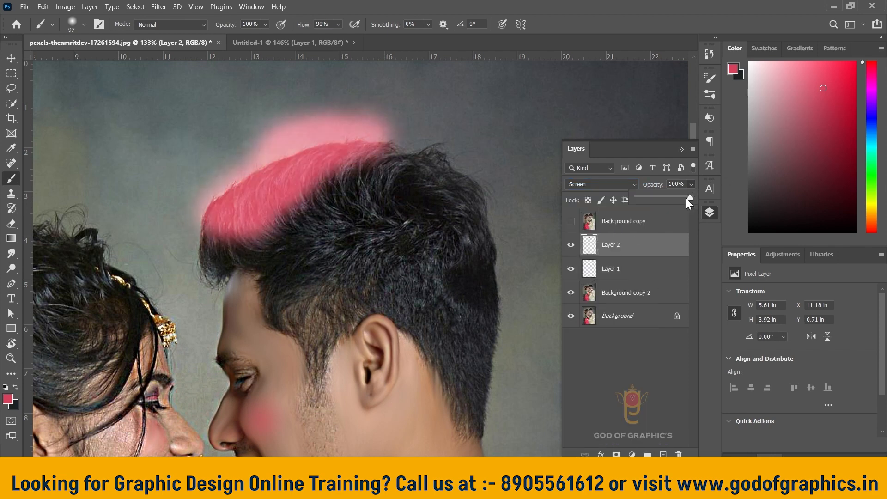
drag(644, 201, 658, 196)
click(313, 44)
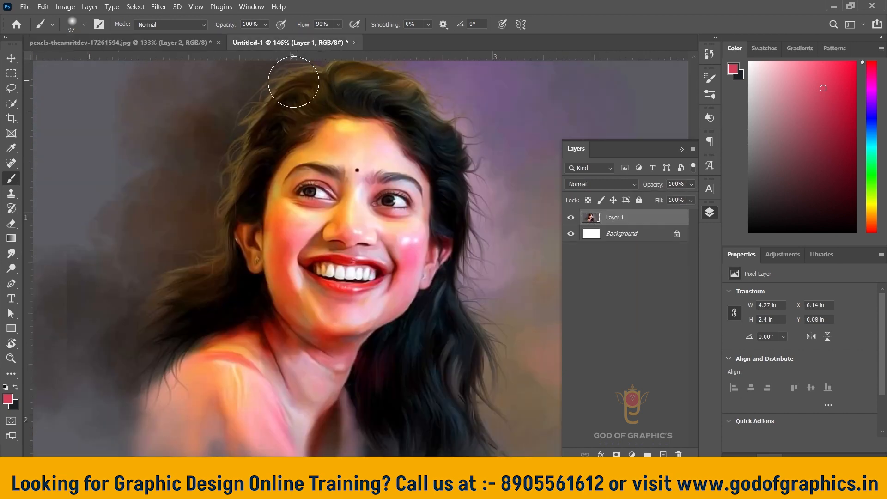
click(143, 47)
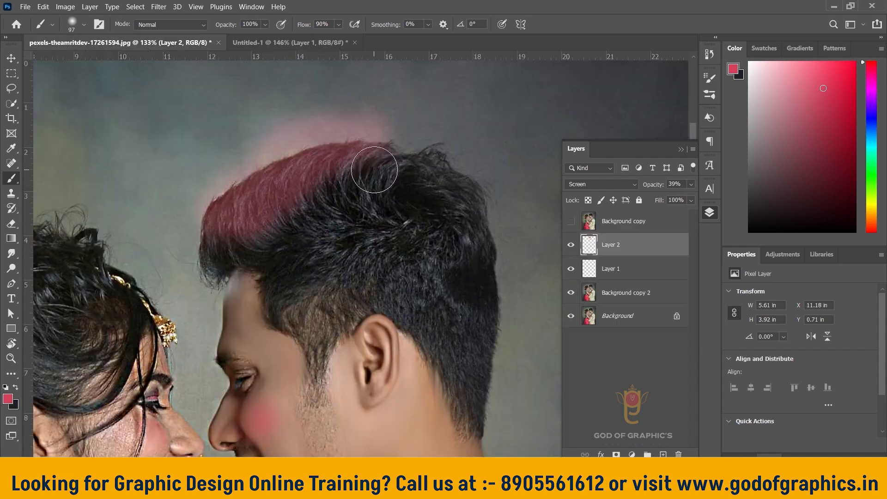
- Toggle the hair color layer's visibility to judge the highlight, and delete the layer
click(572, 245)
click(571, 245)
mouse_move(610, 245)
mouse_down()
mouse_move(630, 405)
mouse_move(679, 455)
mouse_up()
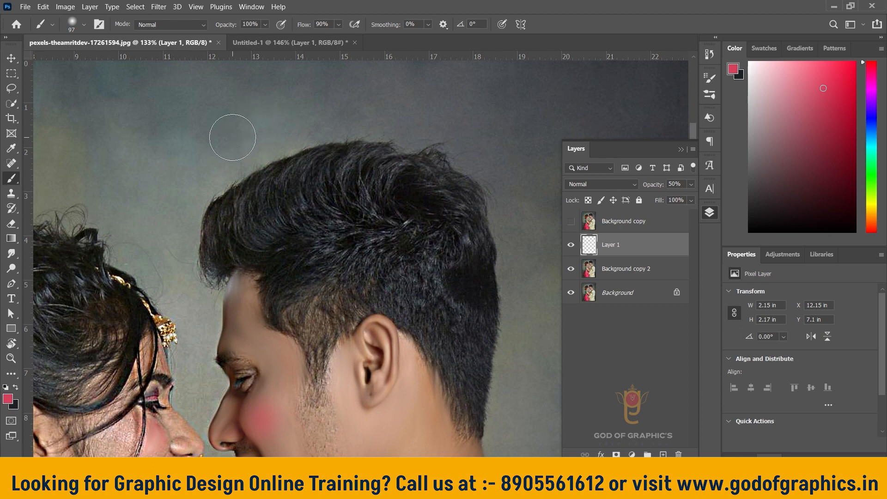
- Reduce the brush size to 72 px
click(84, 24)
drag(97, 57, 92, 59)
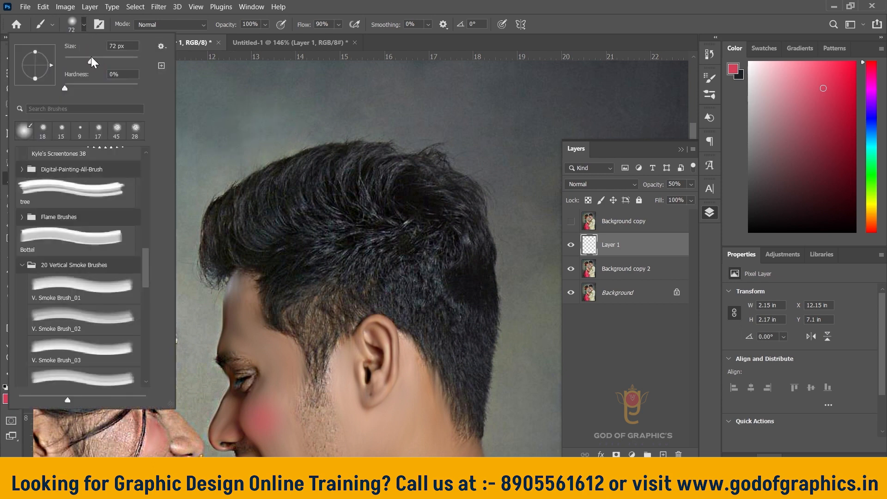
click(200, 108)
- Examine the retouched couple photo from the faces out to the full picture
scroll(401, 210, down, 3)
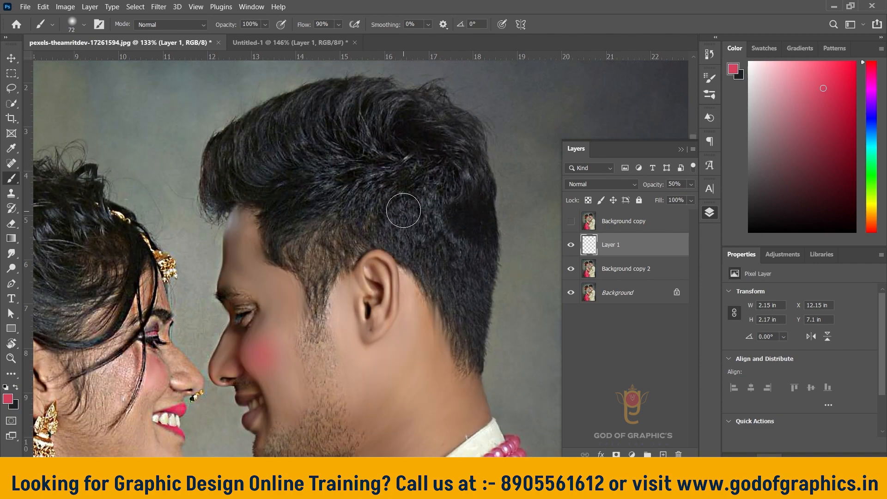
scroll(403, 210, down, 3)
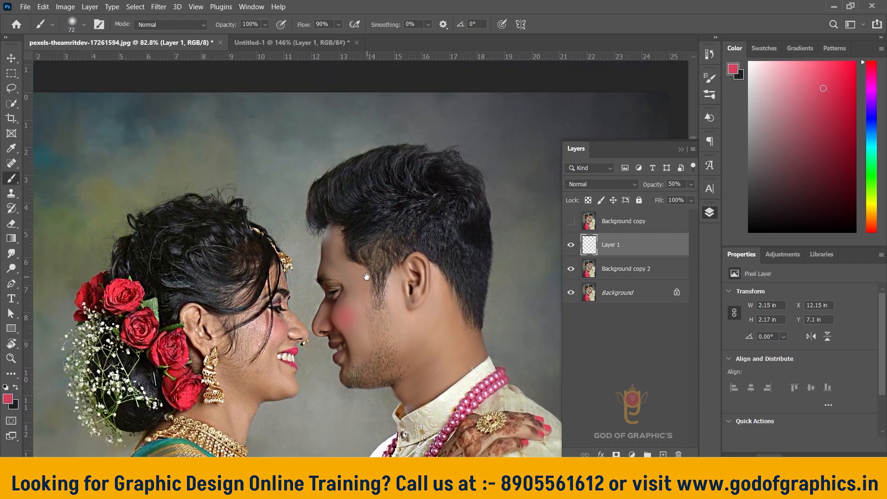
drag(366, 276, 365, 240)
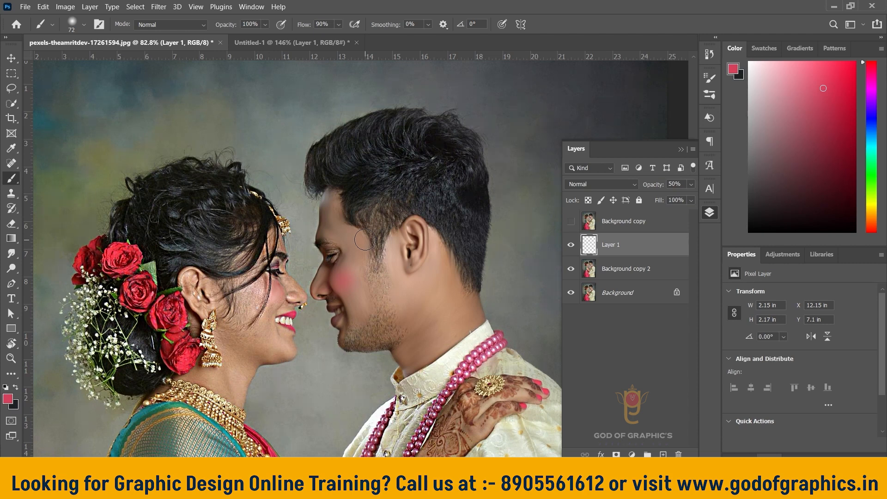
click(11, 253)
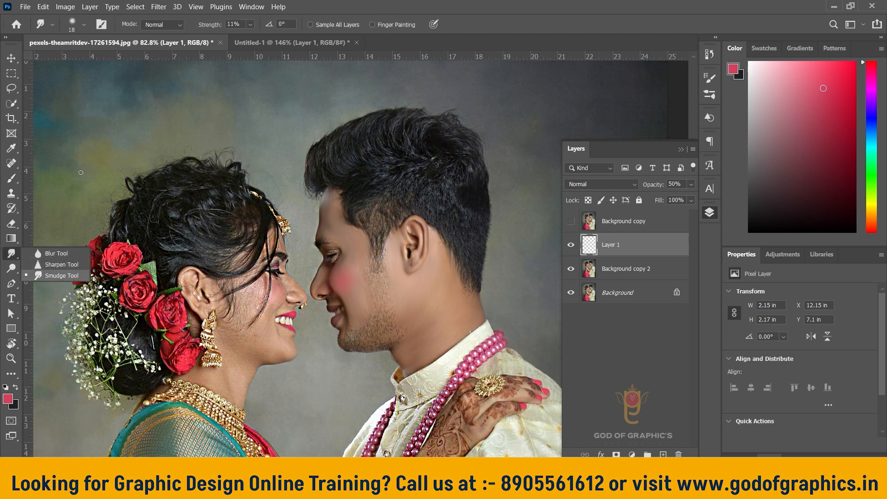
click(11, 58)
scroll(401, 290, down, 2)
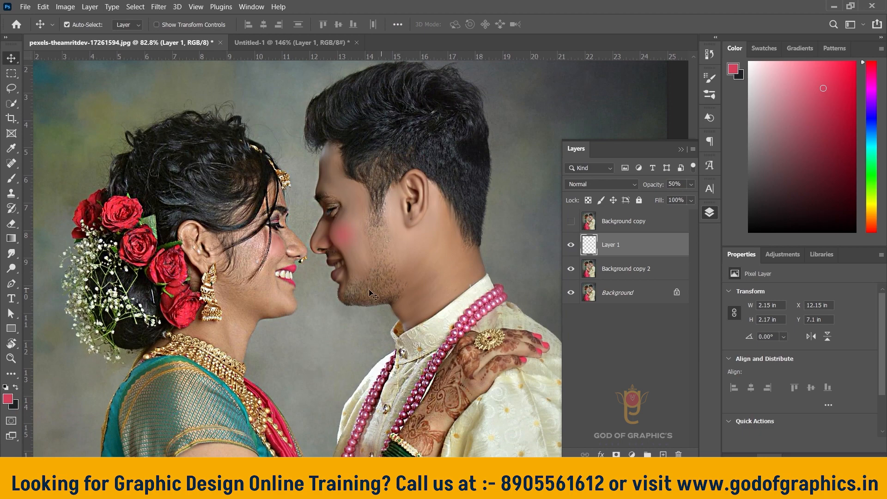
scroll(397, 294, down, 3)
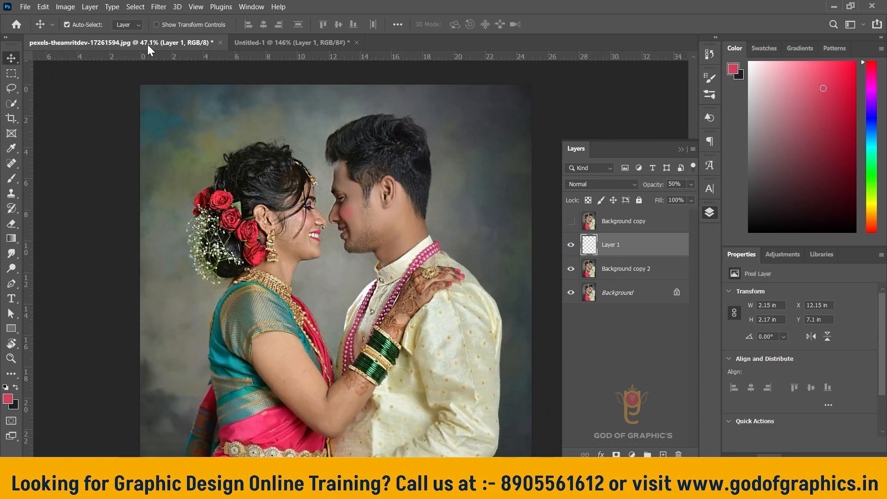
scroll(392, 176, up, 2)
drag(254, 190, 280, 186)
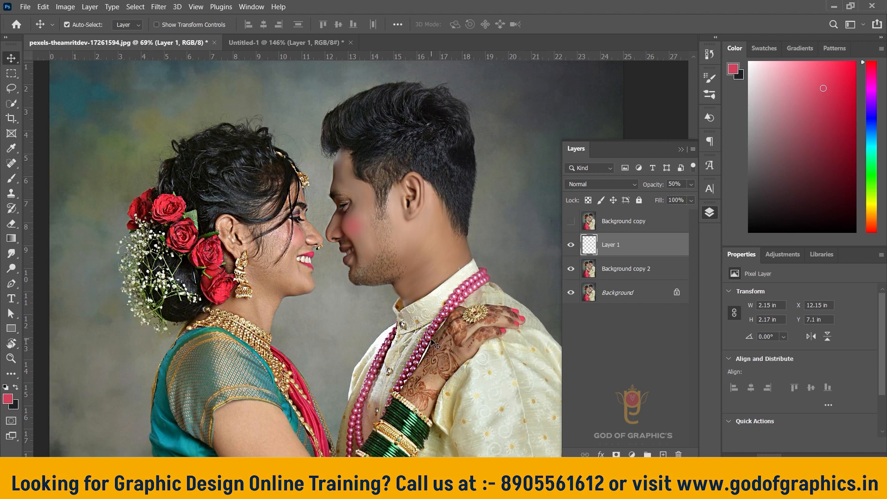
scroll(400, 304, down, 3)
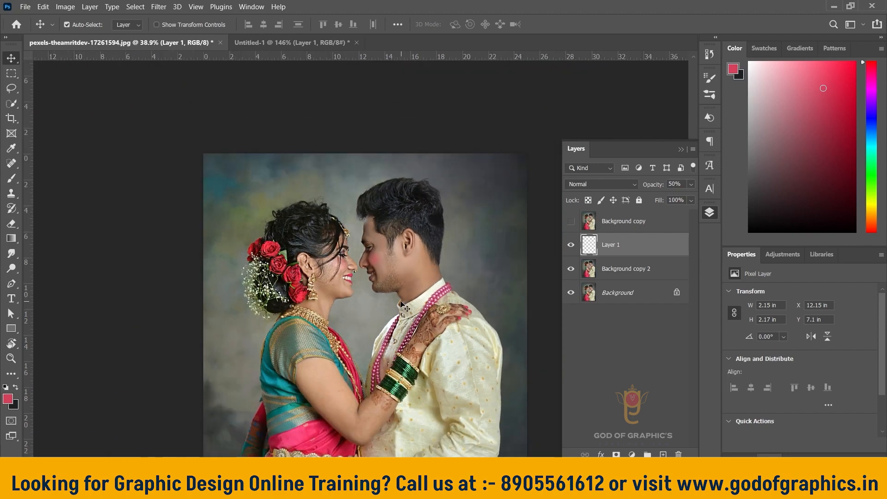
drag(430, 378, 427, 303)
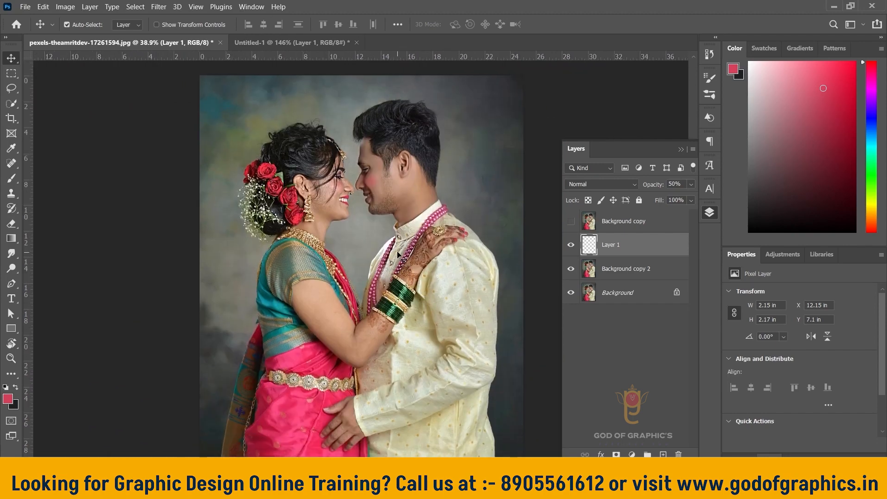